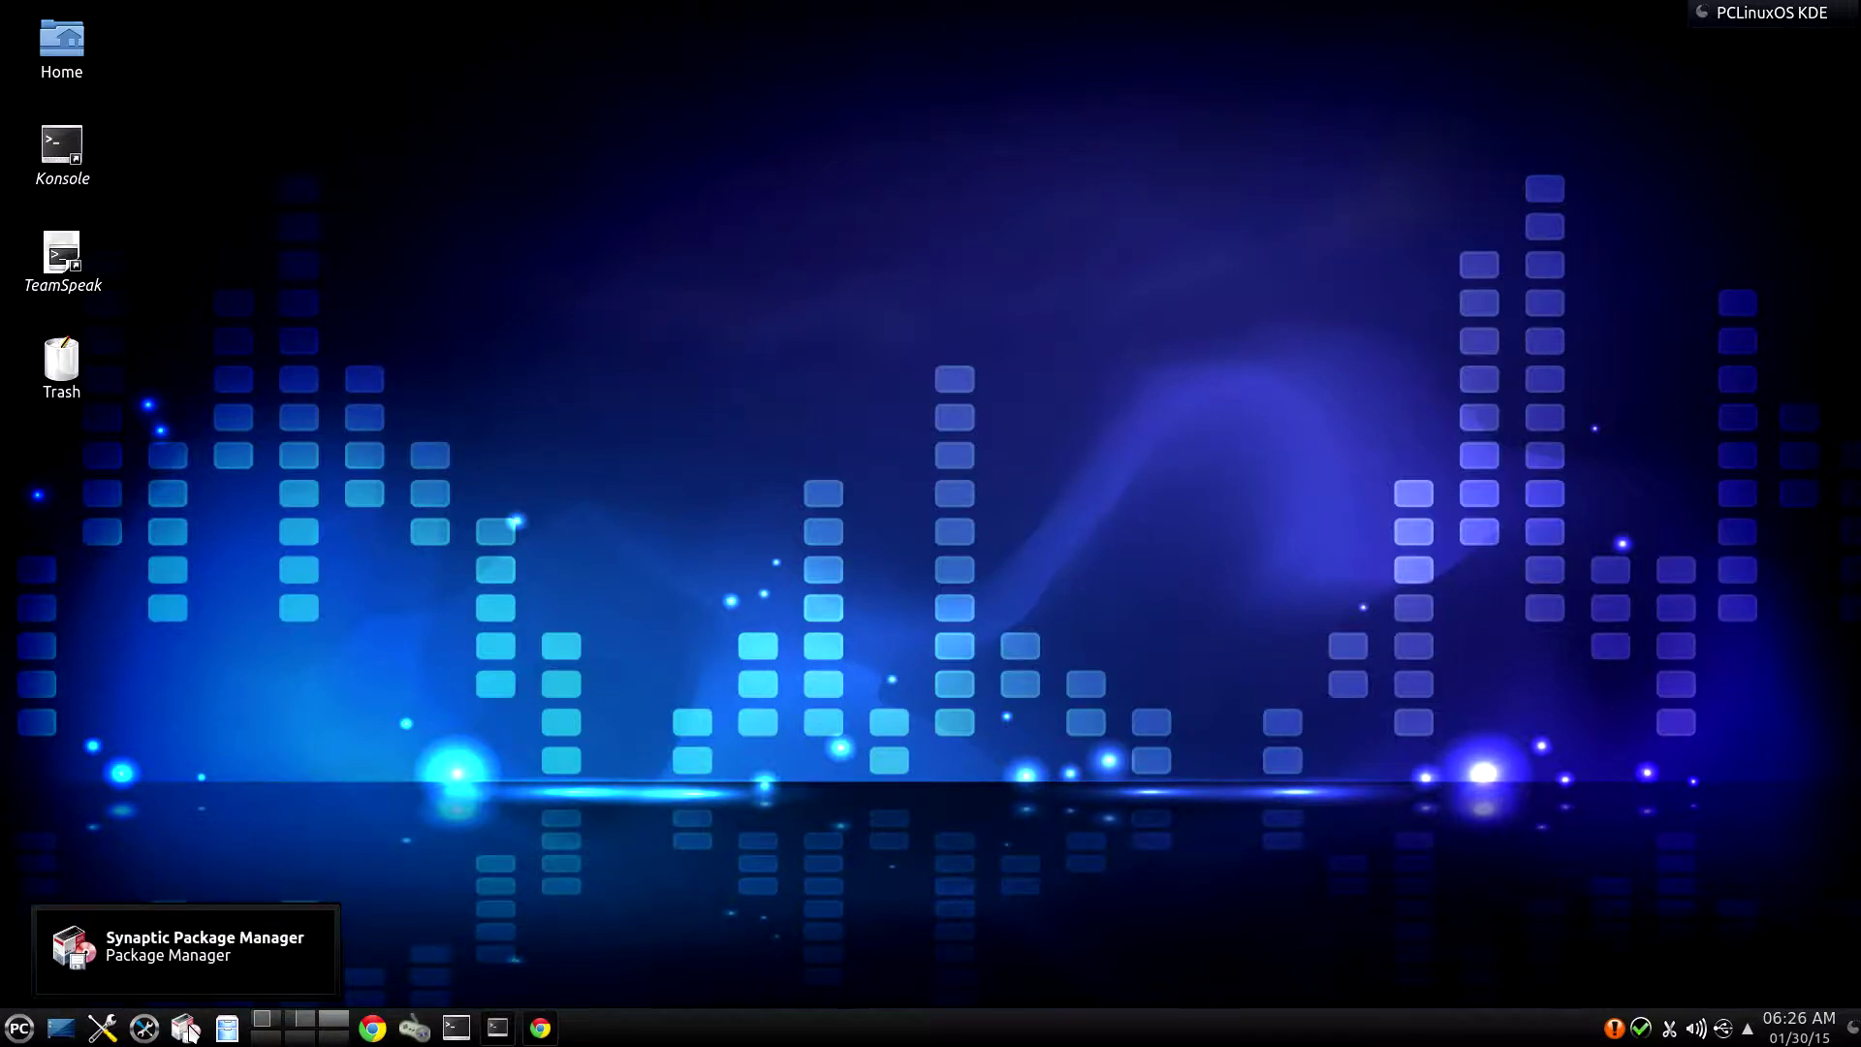
Launch Synaptic Package Manager with root privileges, entering the root password
left_click(190, 1031)
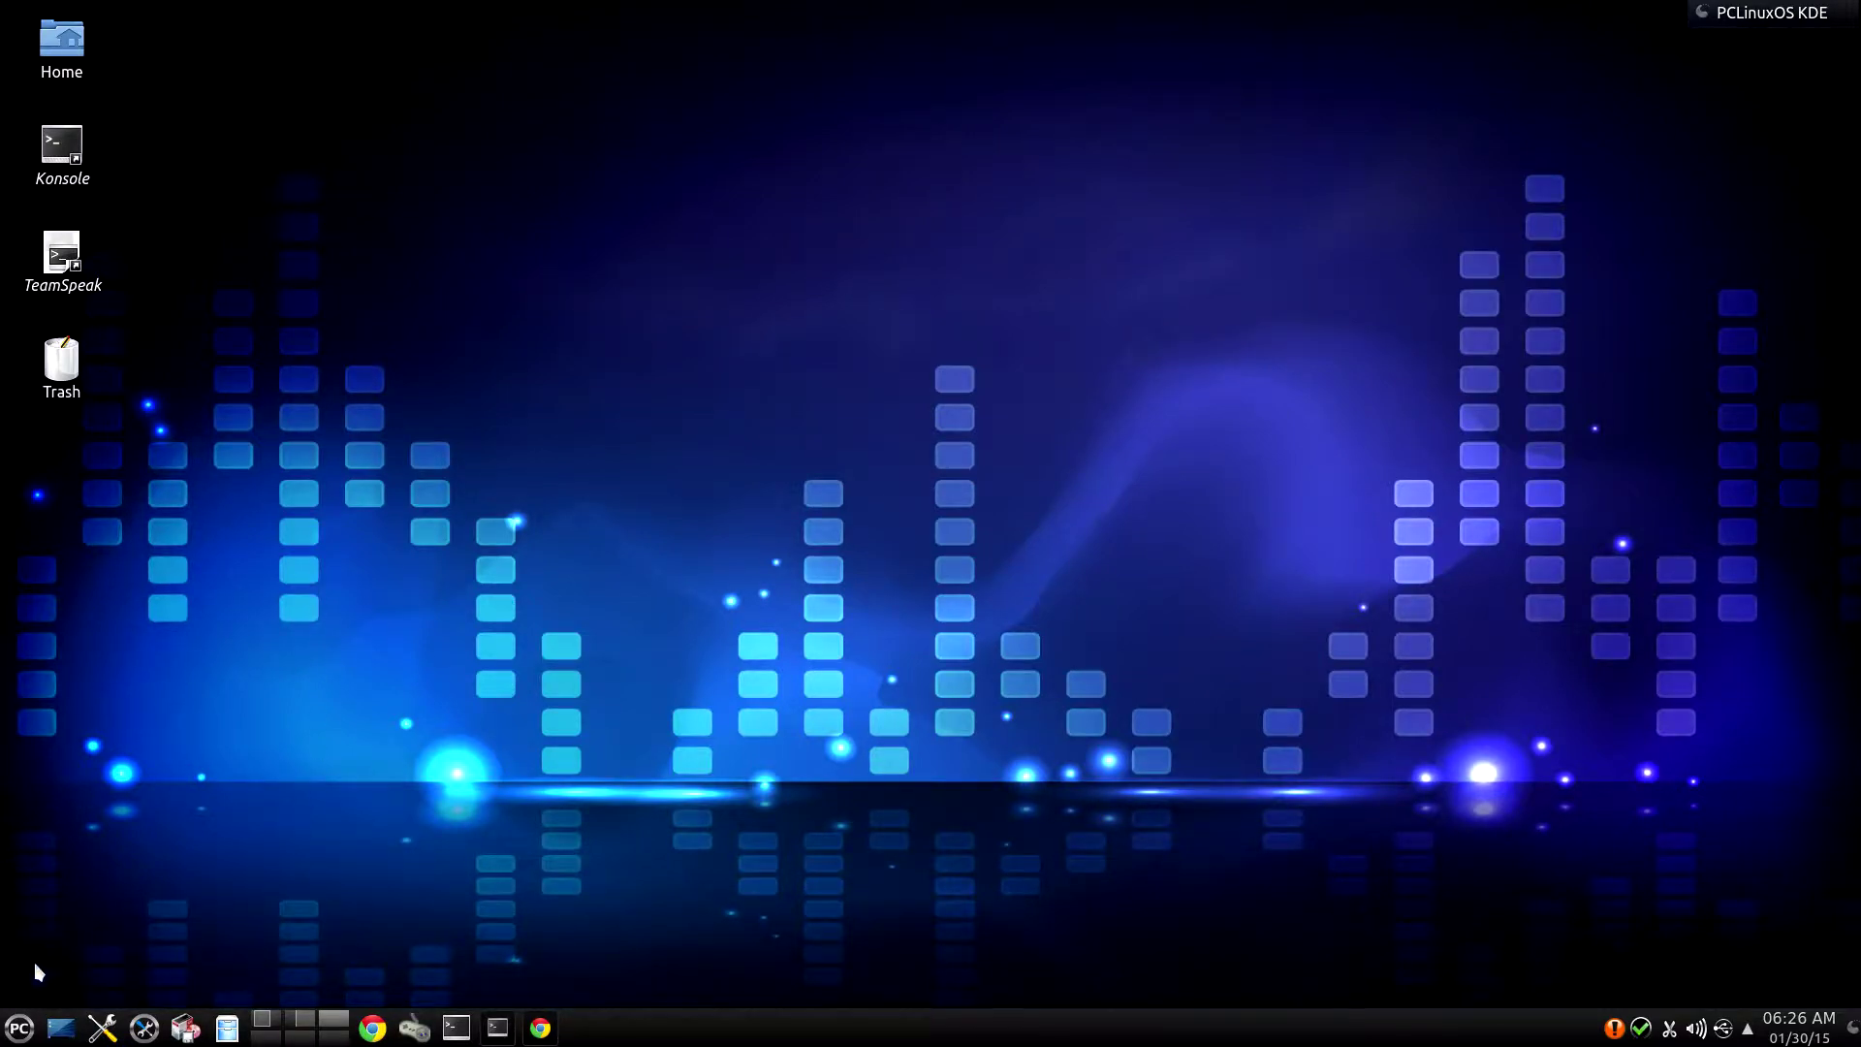
left_click(20, 1029)
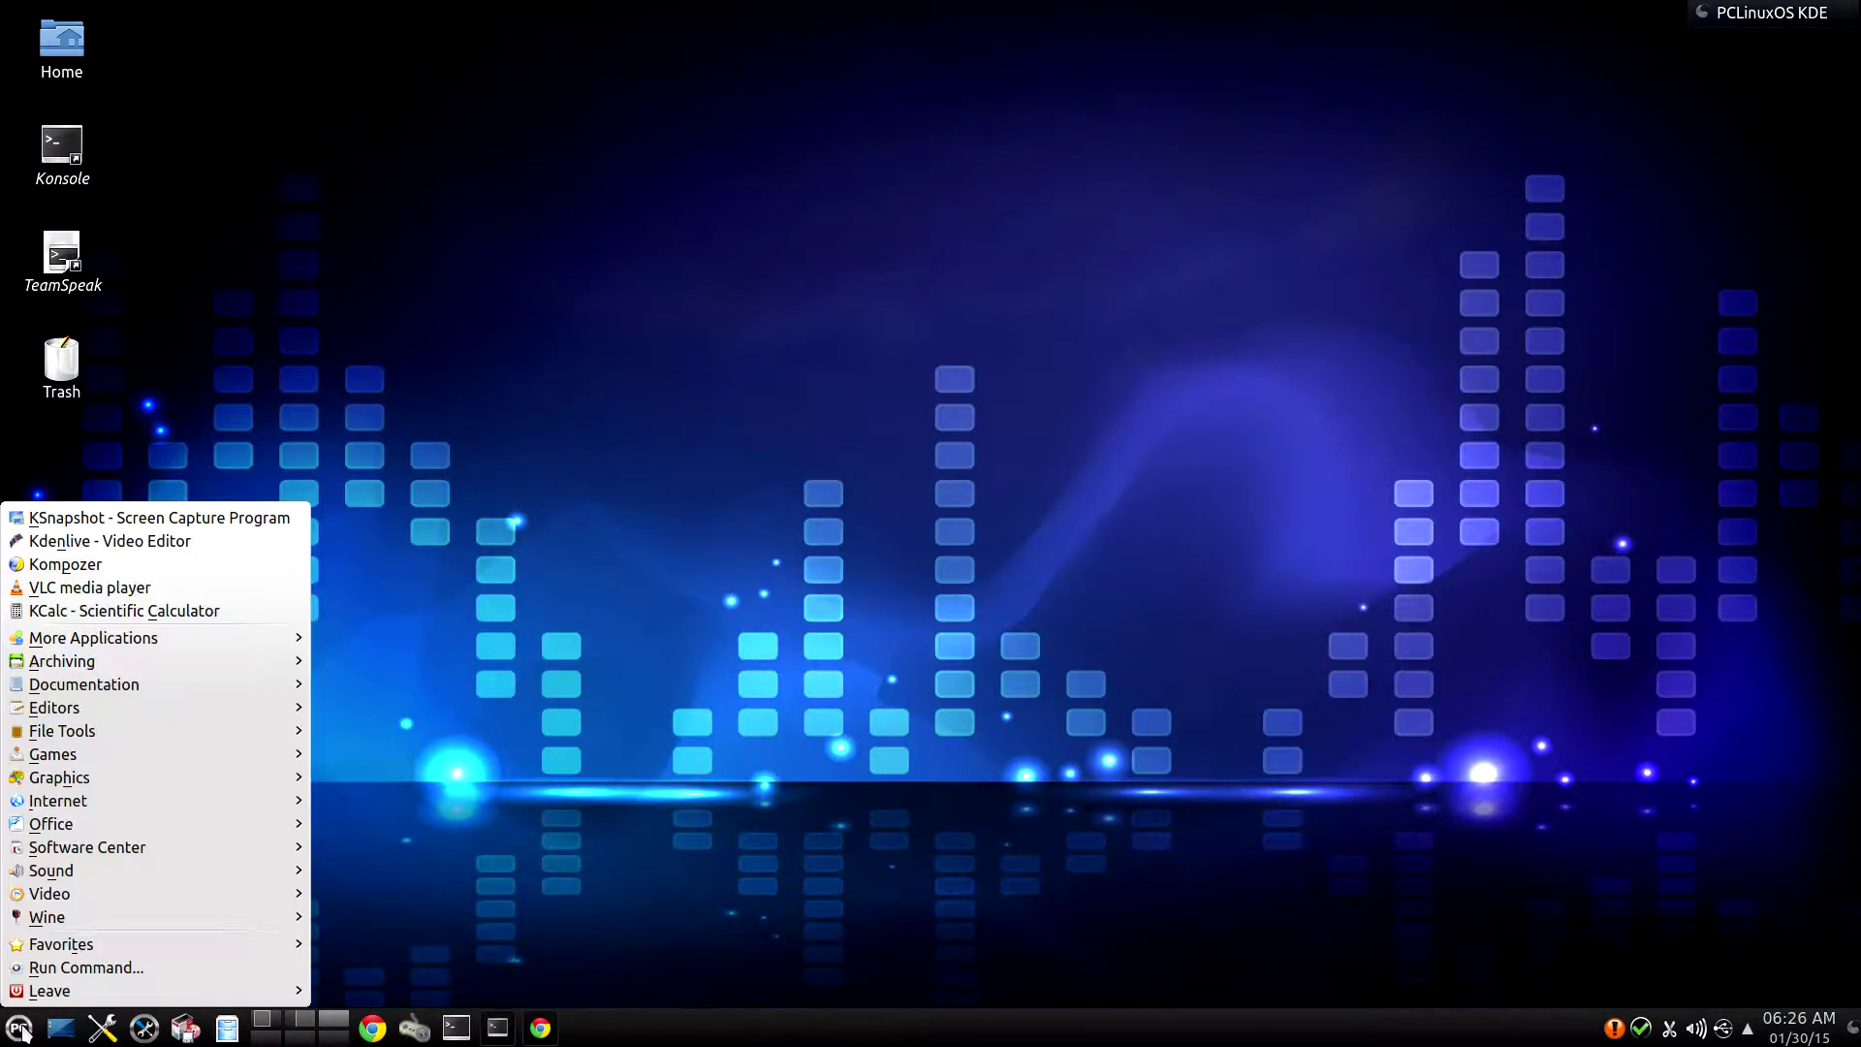
mouse_move(155, 851)
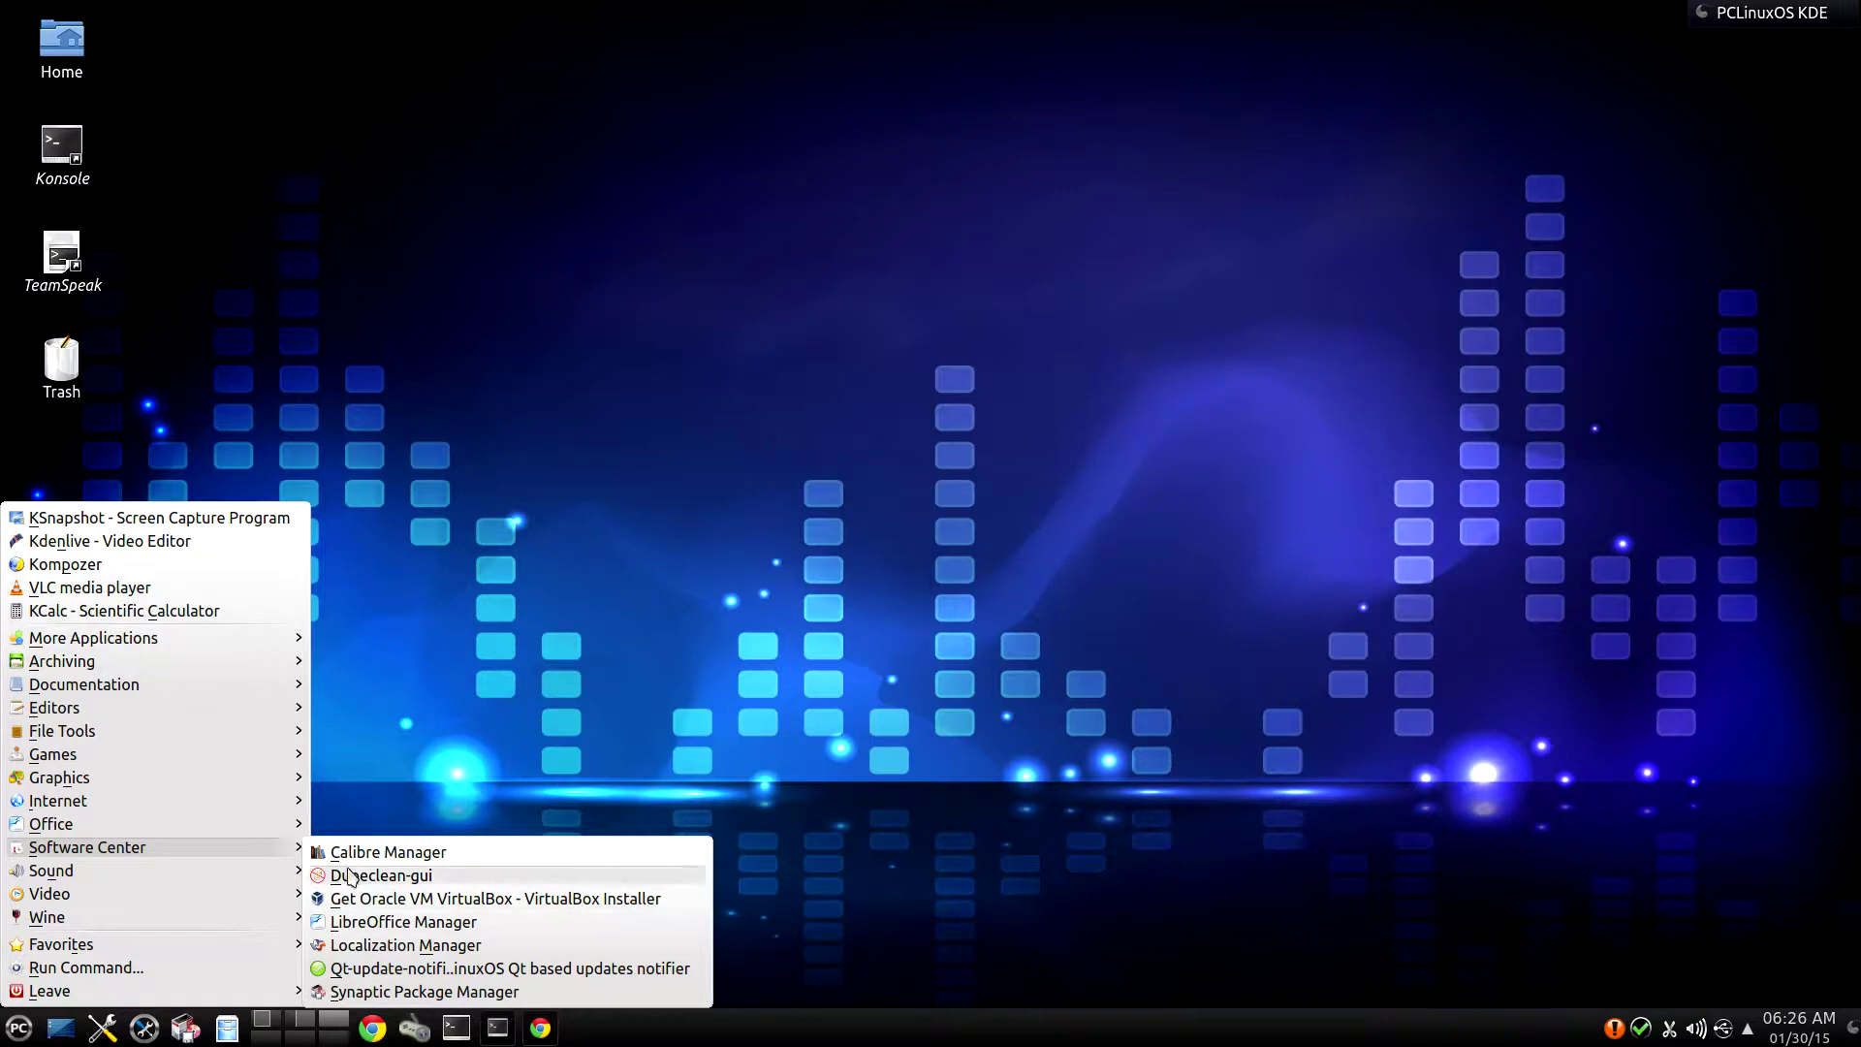
left_click(373, 994)
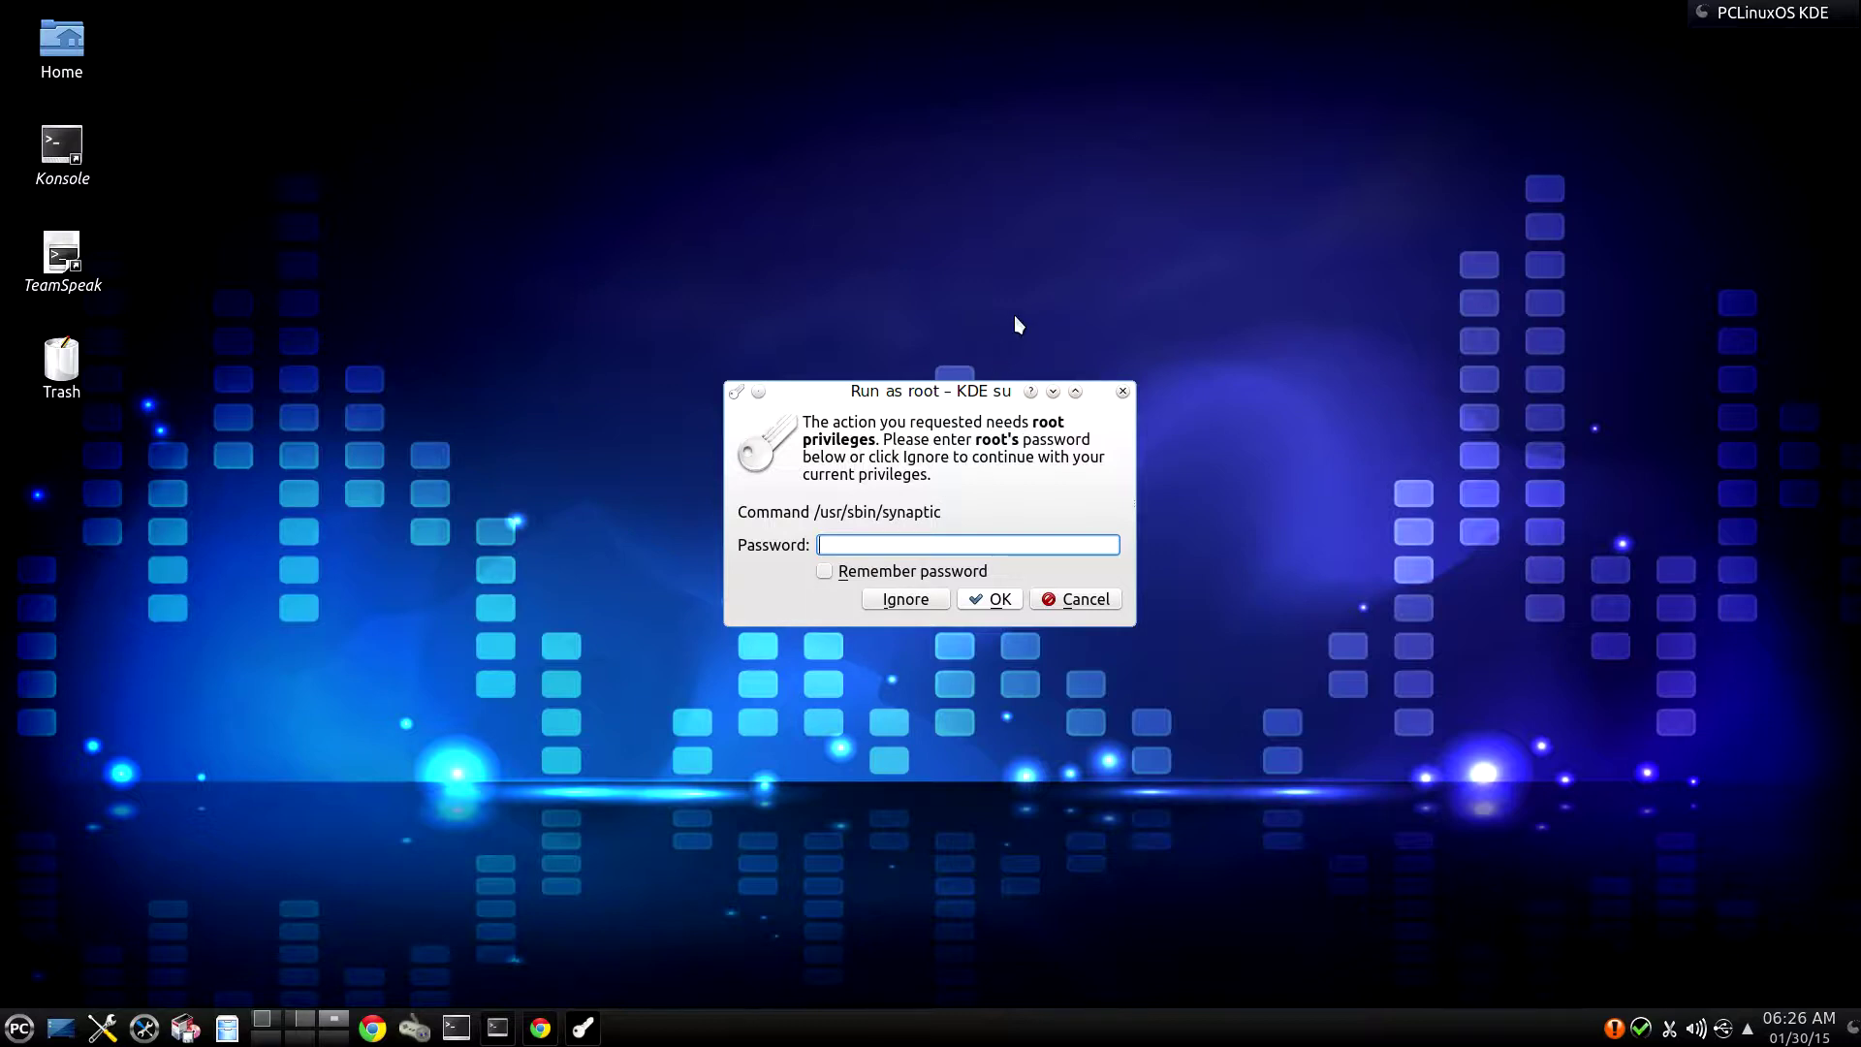
type("******")
left_click(990, 601)
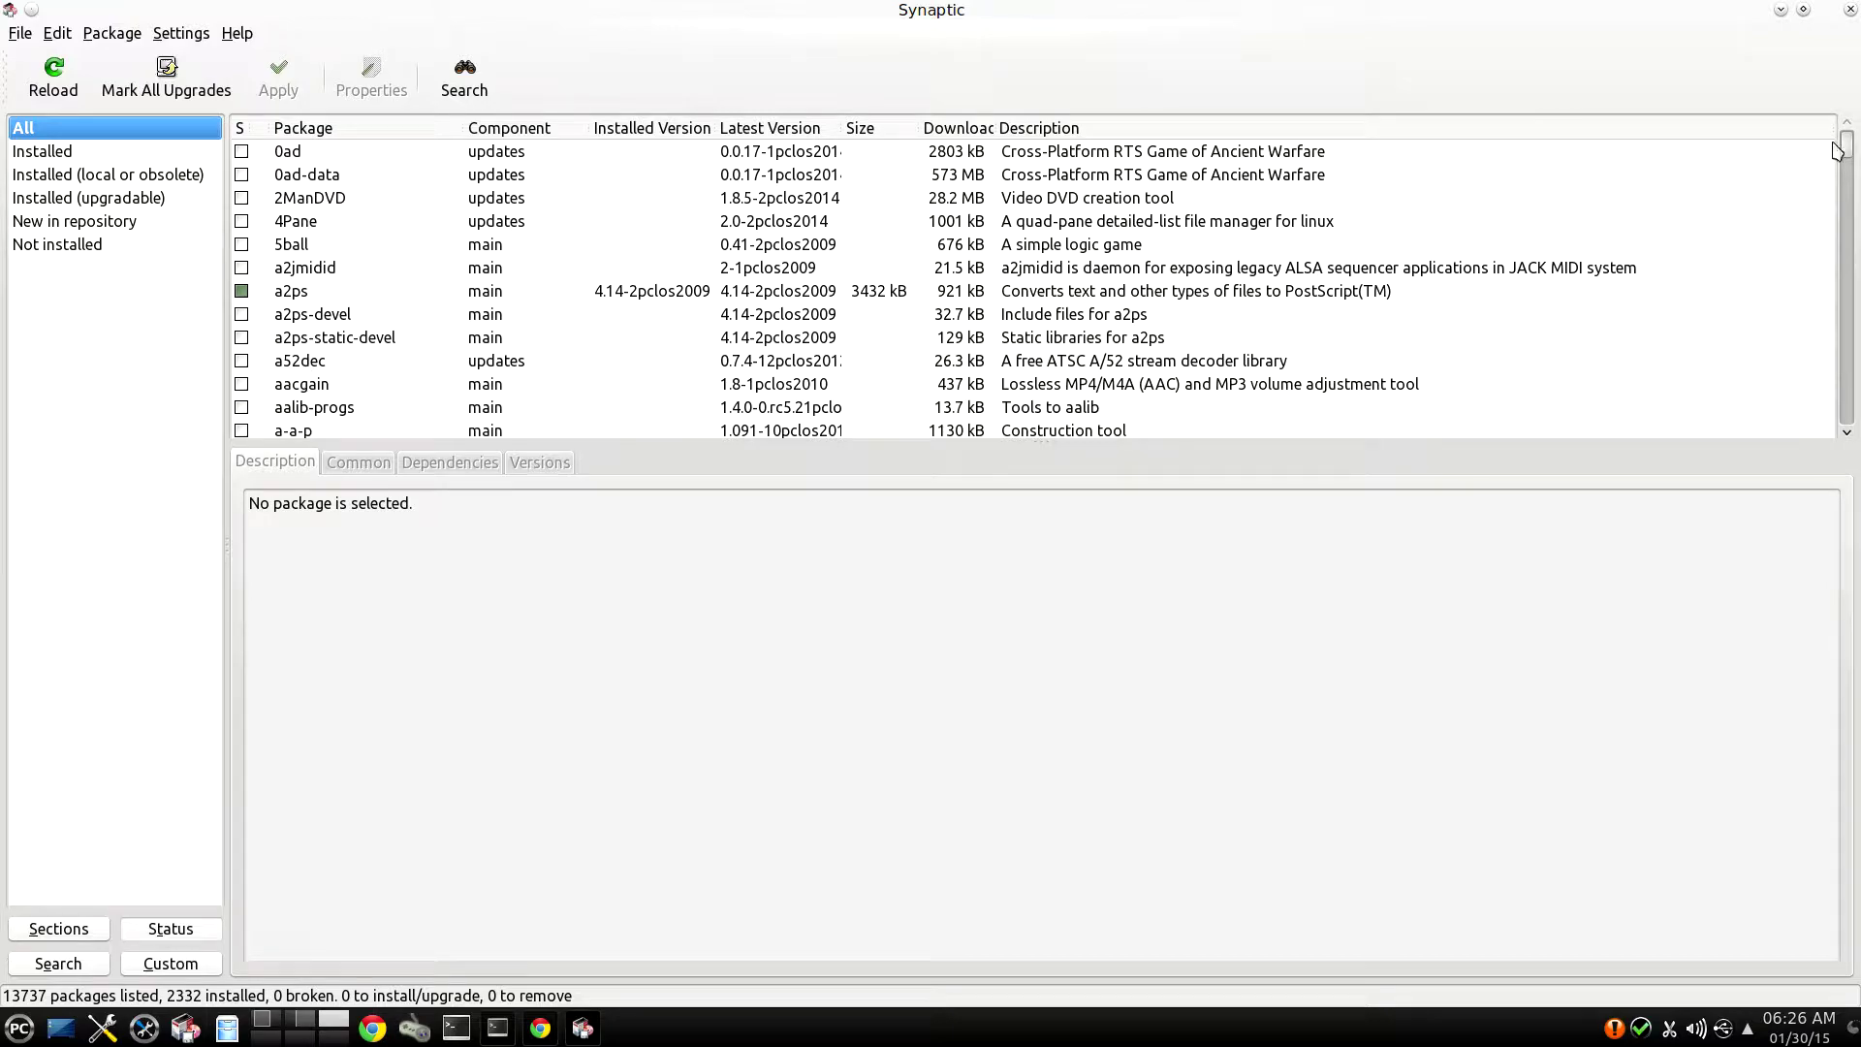
Browse the full list of available packages and compare it with the list of installed packages
left_click_drag(1846, 146, 1853, 416)
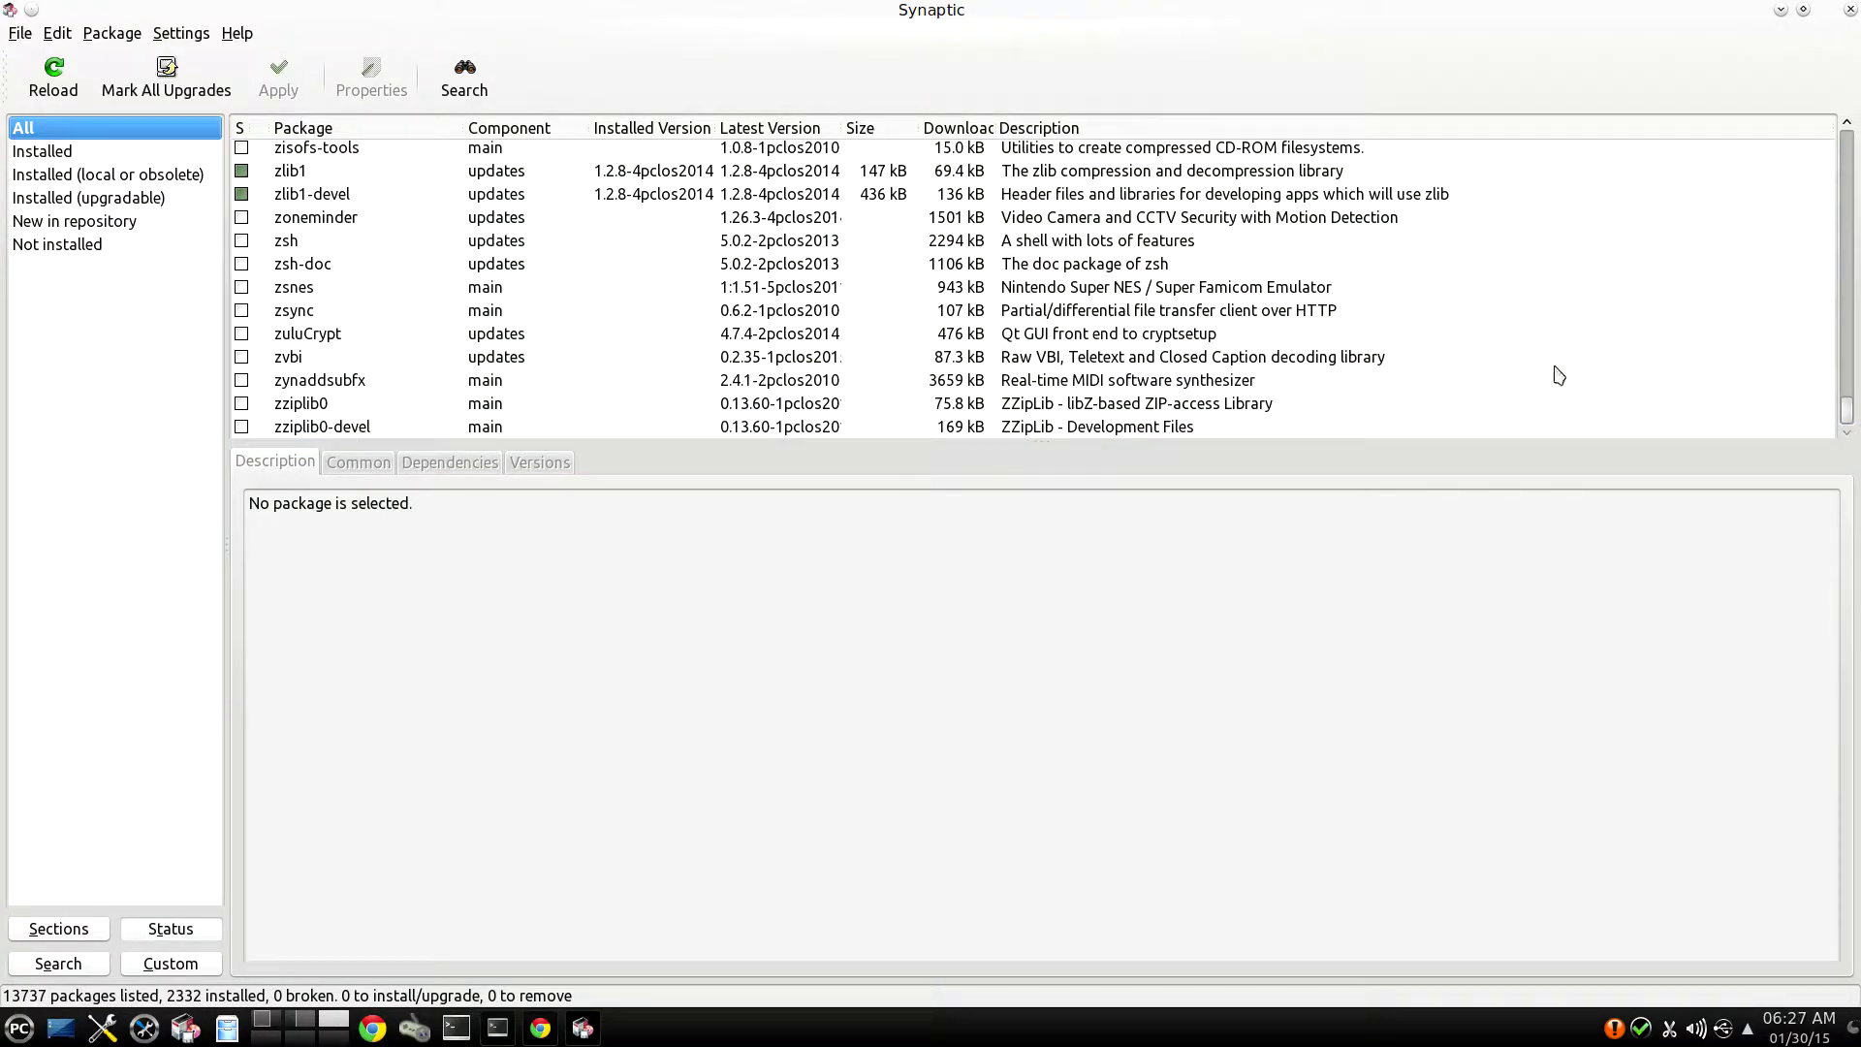
left_click_drag(1849, 417, 1849, 126)
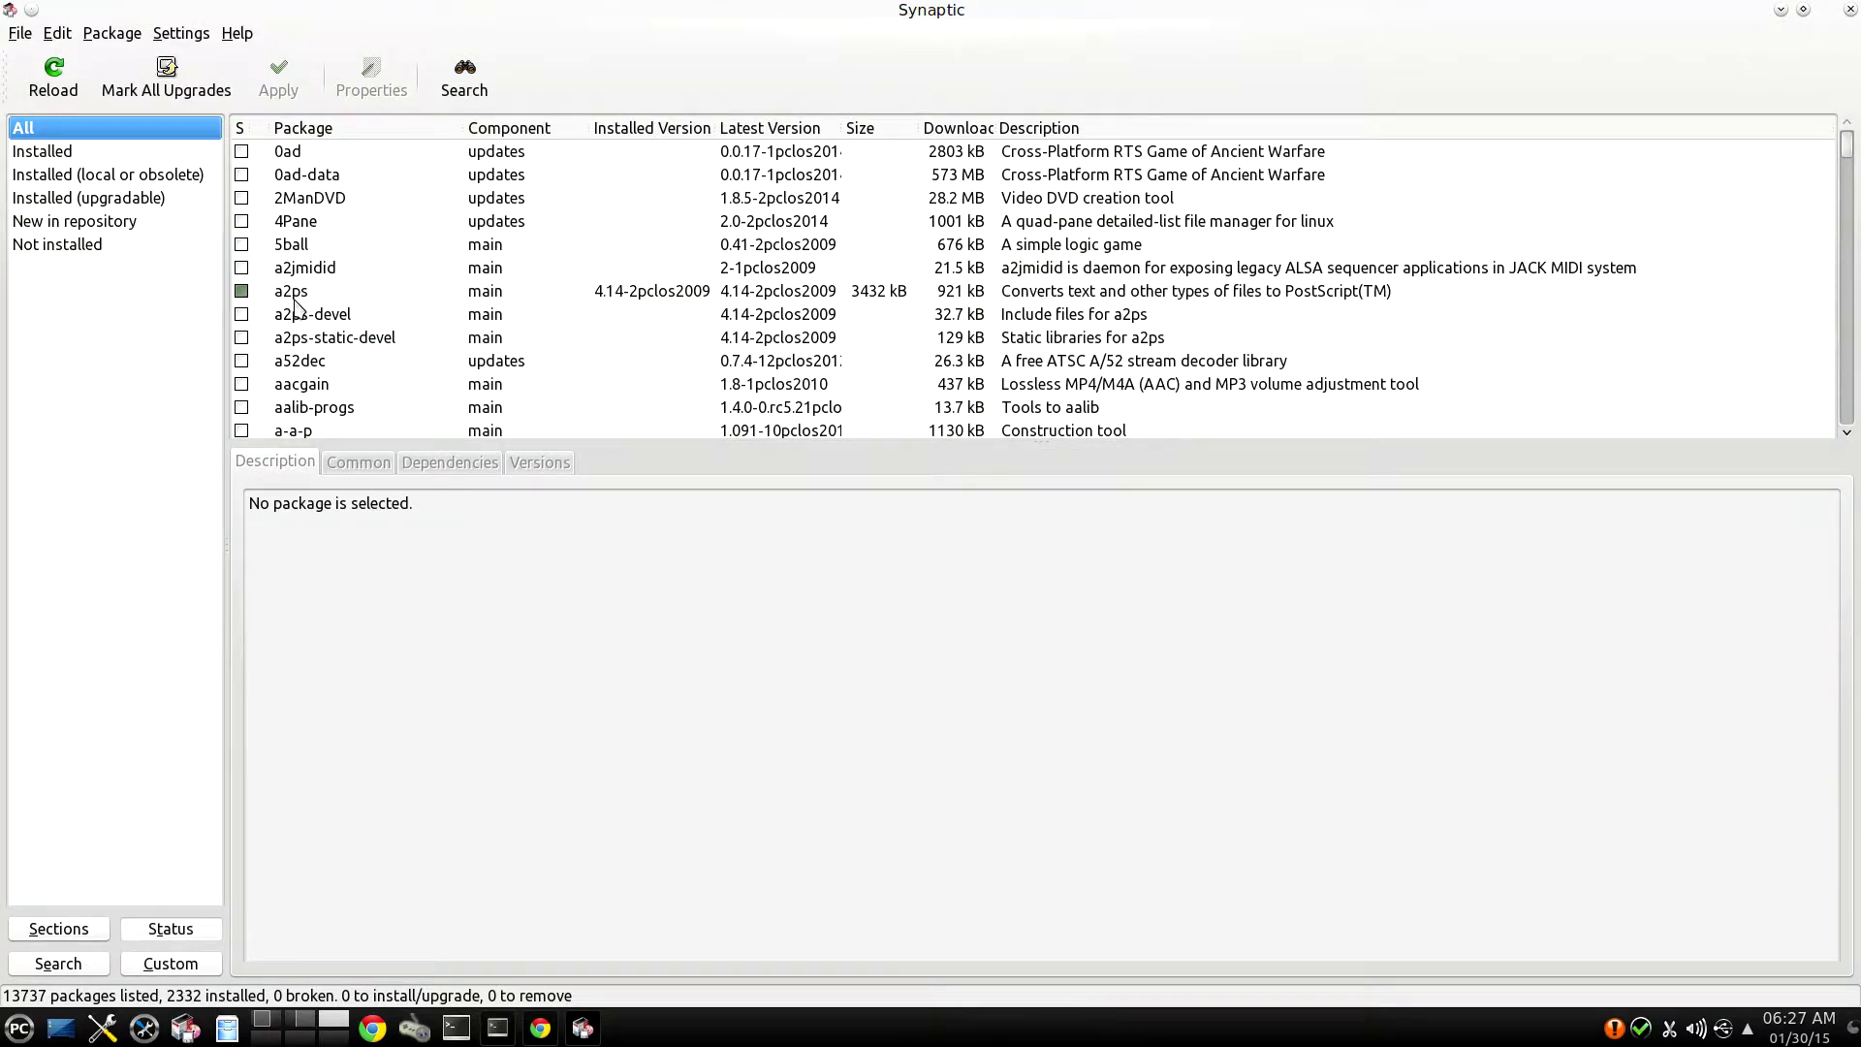
left_click(78, 155)
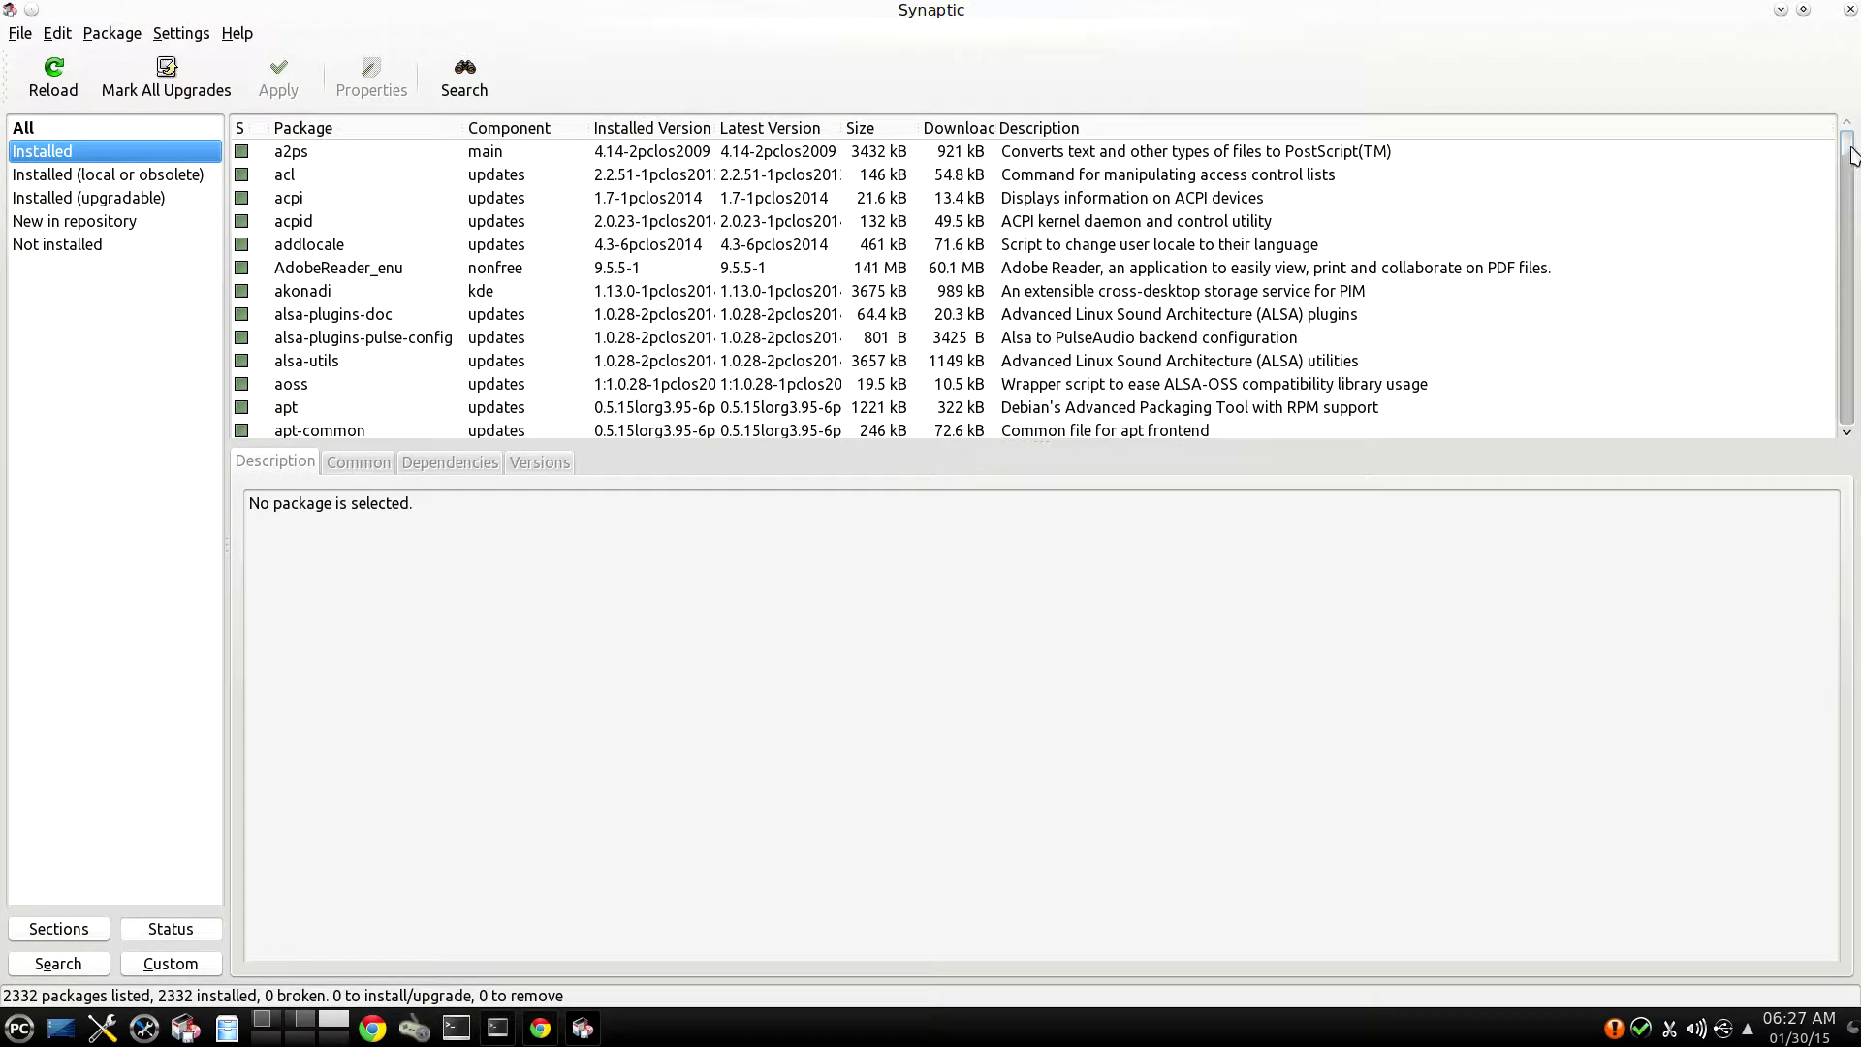
mouse_move(1851, 155)
left_mouse_down()
mouse_move(1851, 417)
mouse_move(1851, 140)
left_mouse_up()
left_click(39, 130)
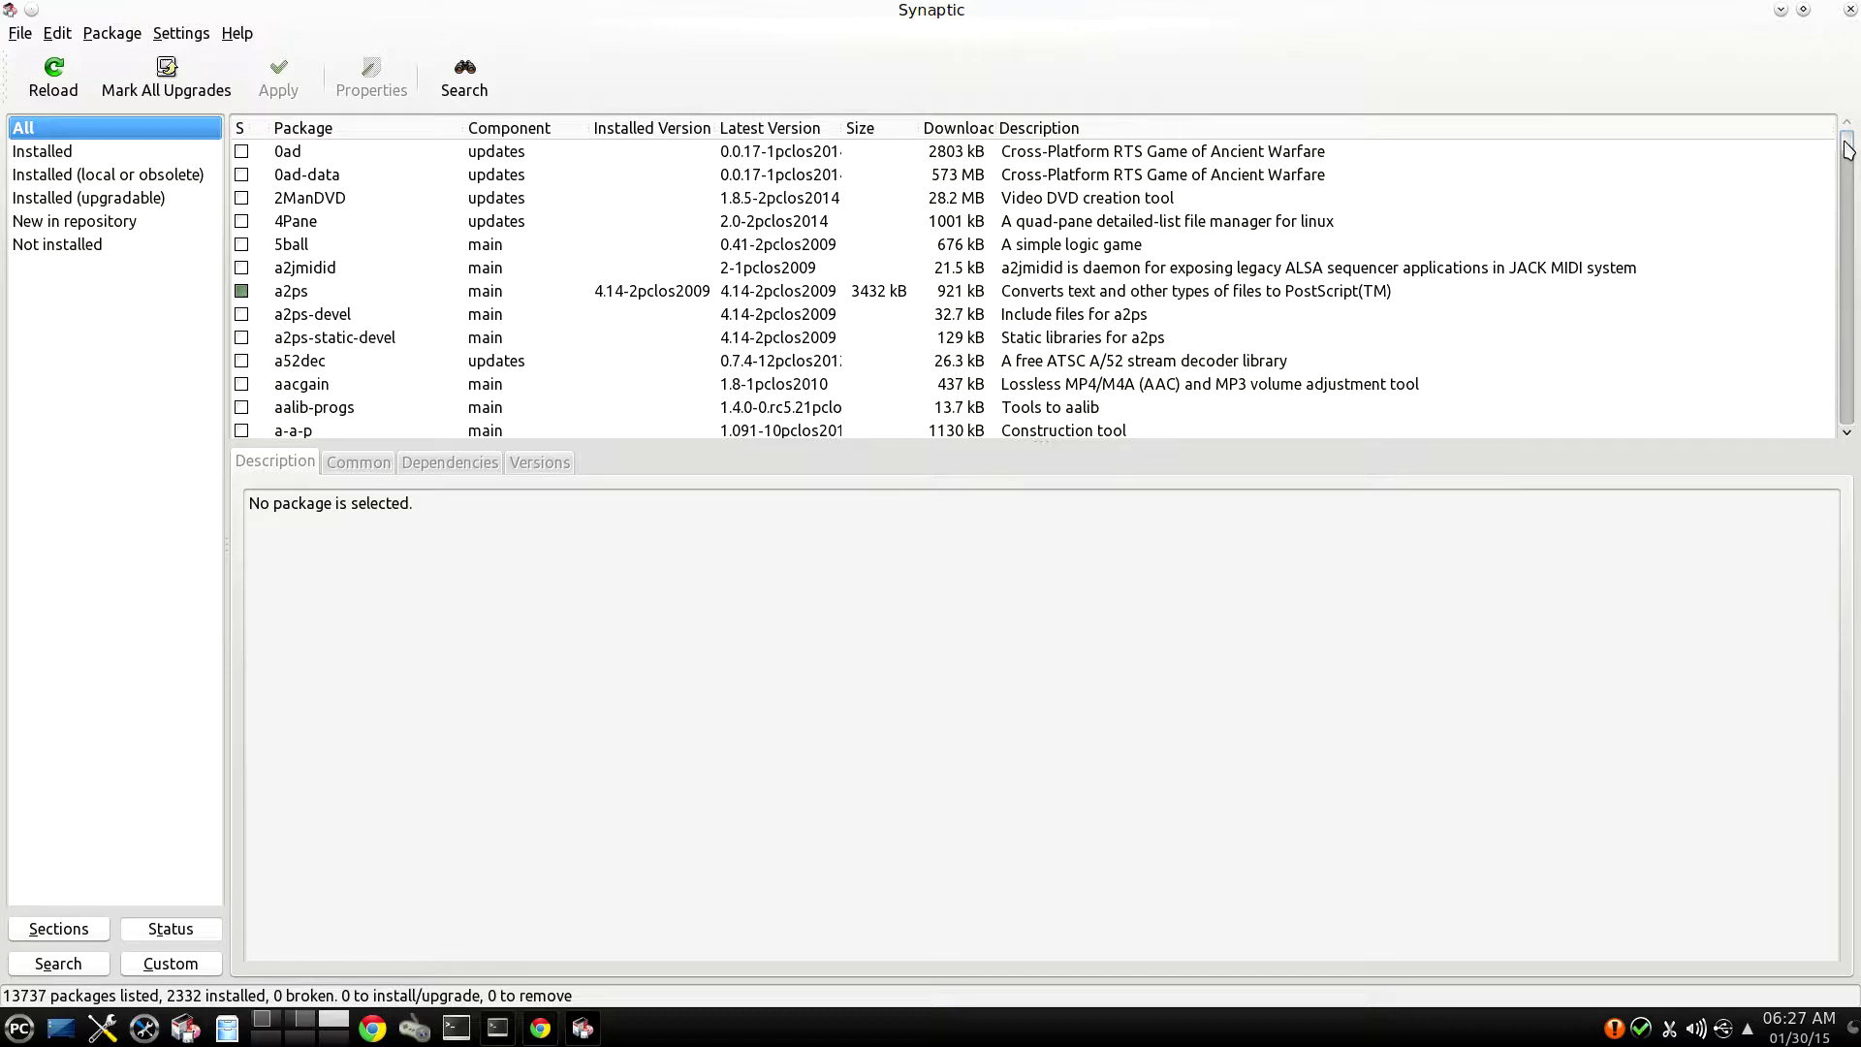
left_click_drag(1849, 147, 1829, 87)
left_click(41, 155)
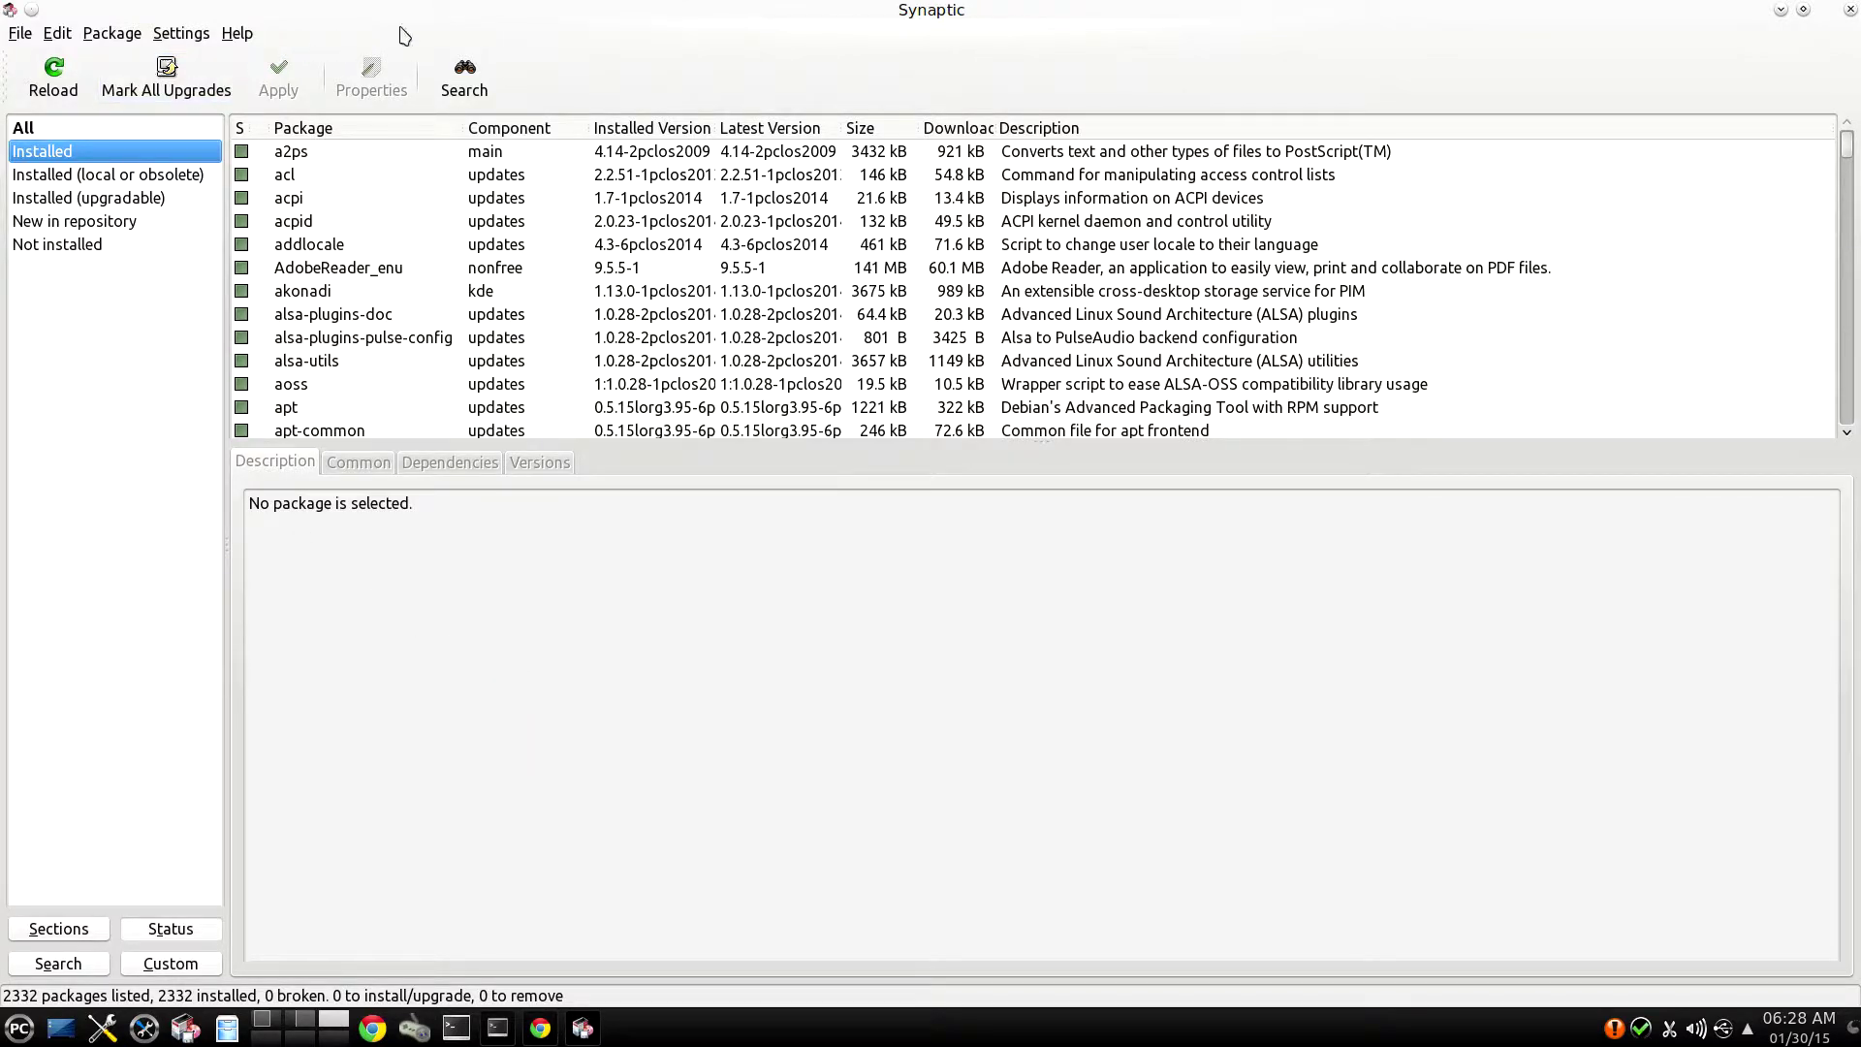
Examine the configured repositories with their full URIs, distributions and sections in an enlarged window, and close it without saving changes
left_click(183, 36)
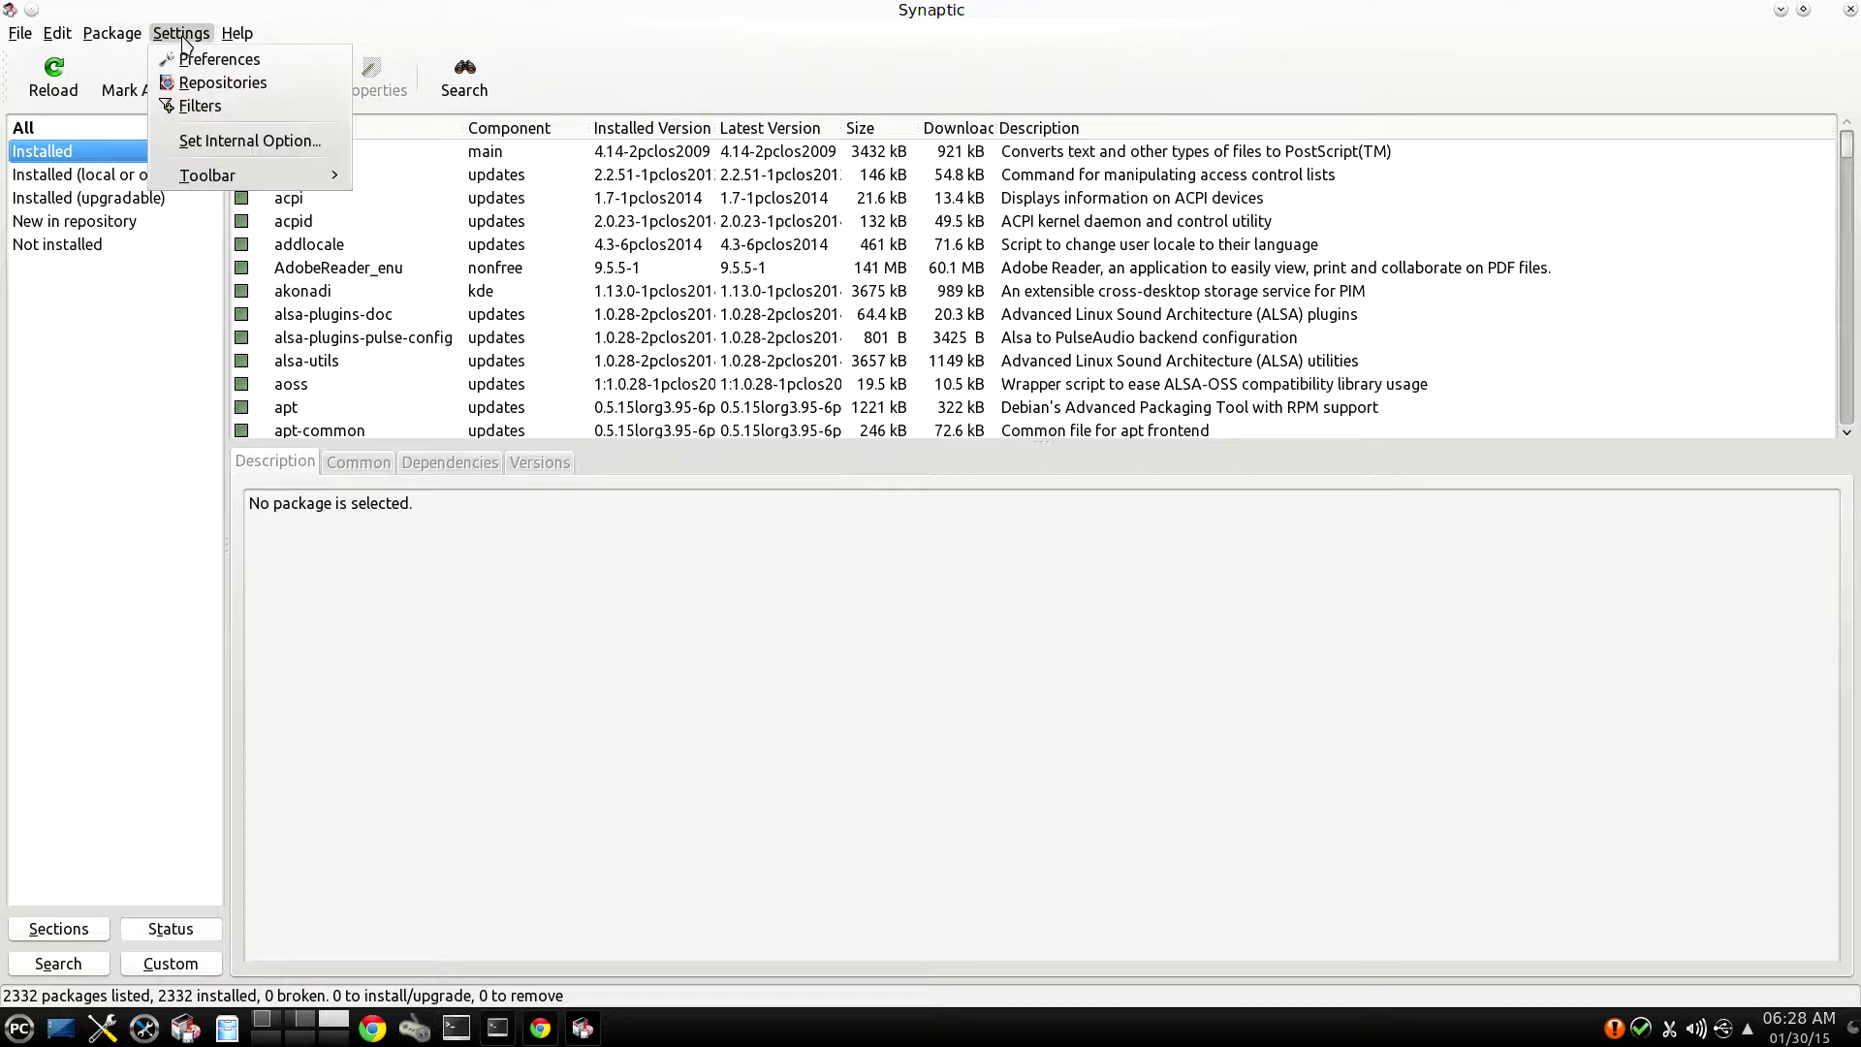
left_click(209, 86)
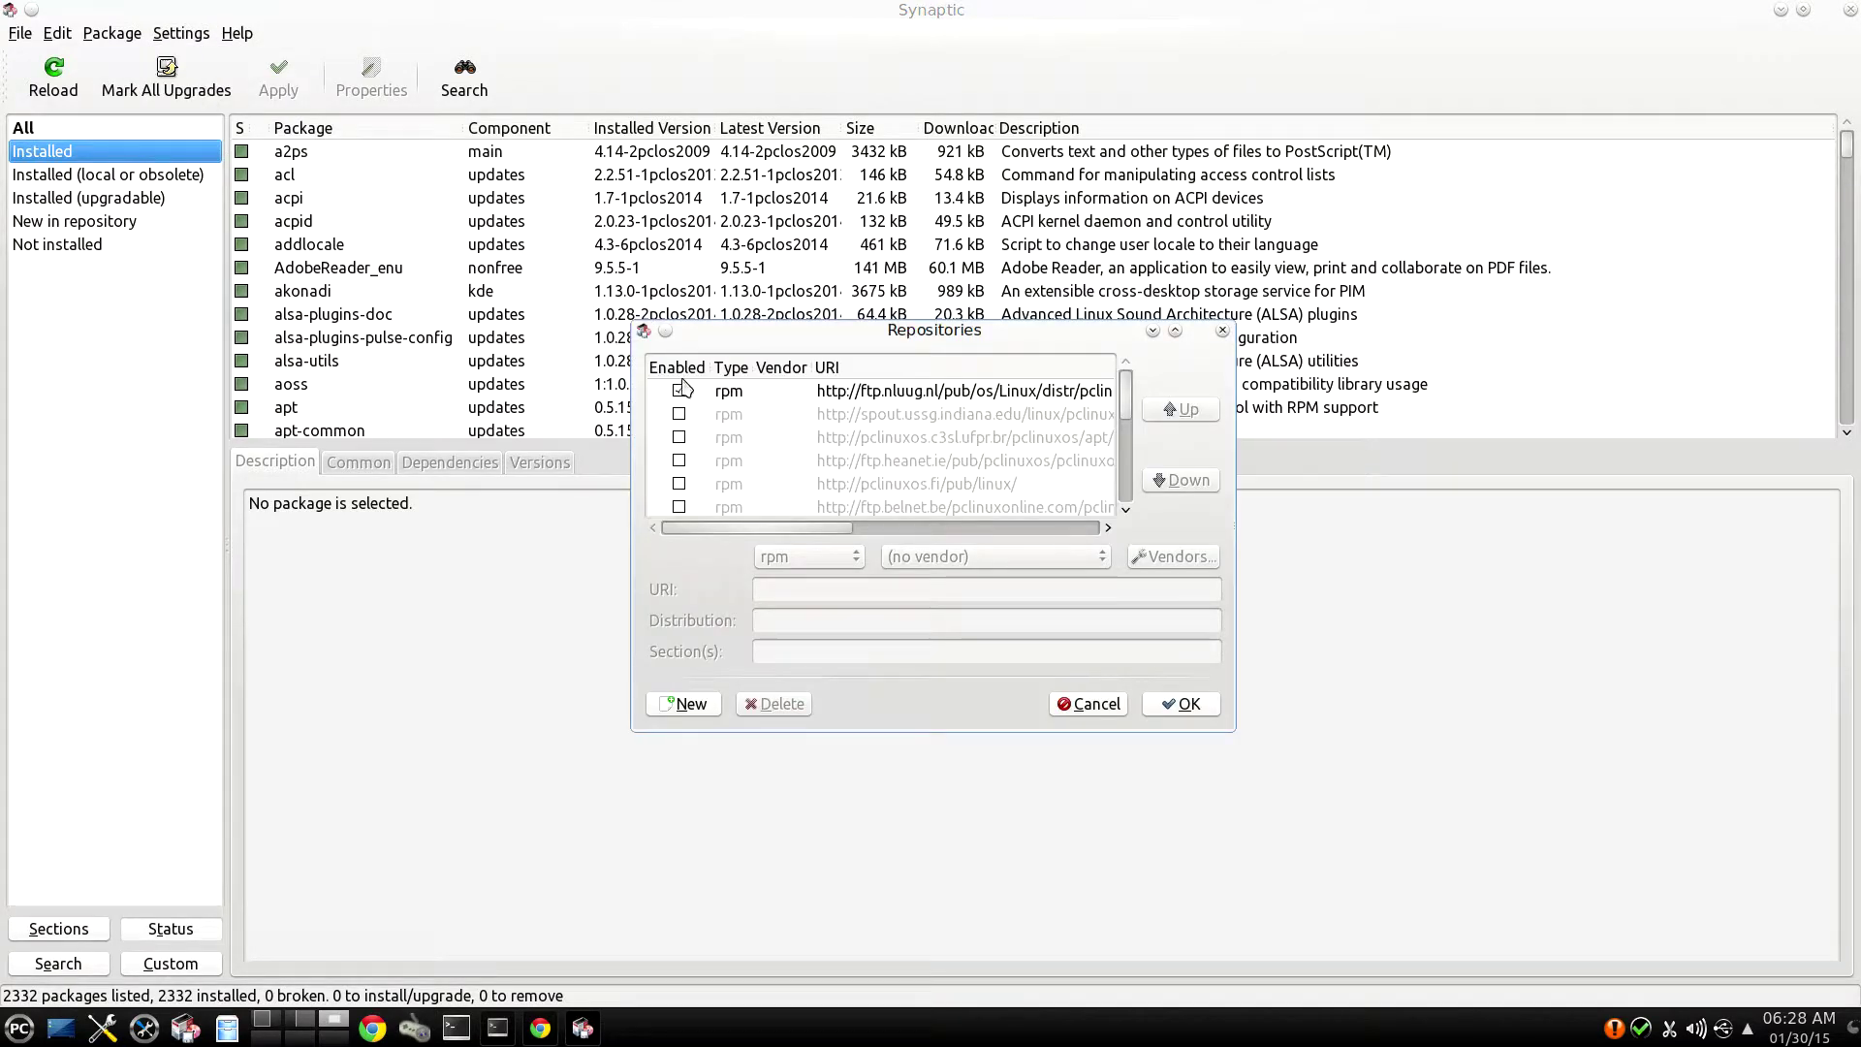
left_click_drag(785, 339, 731, 351)
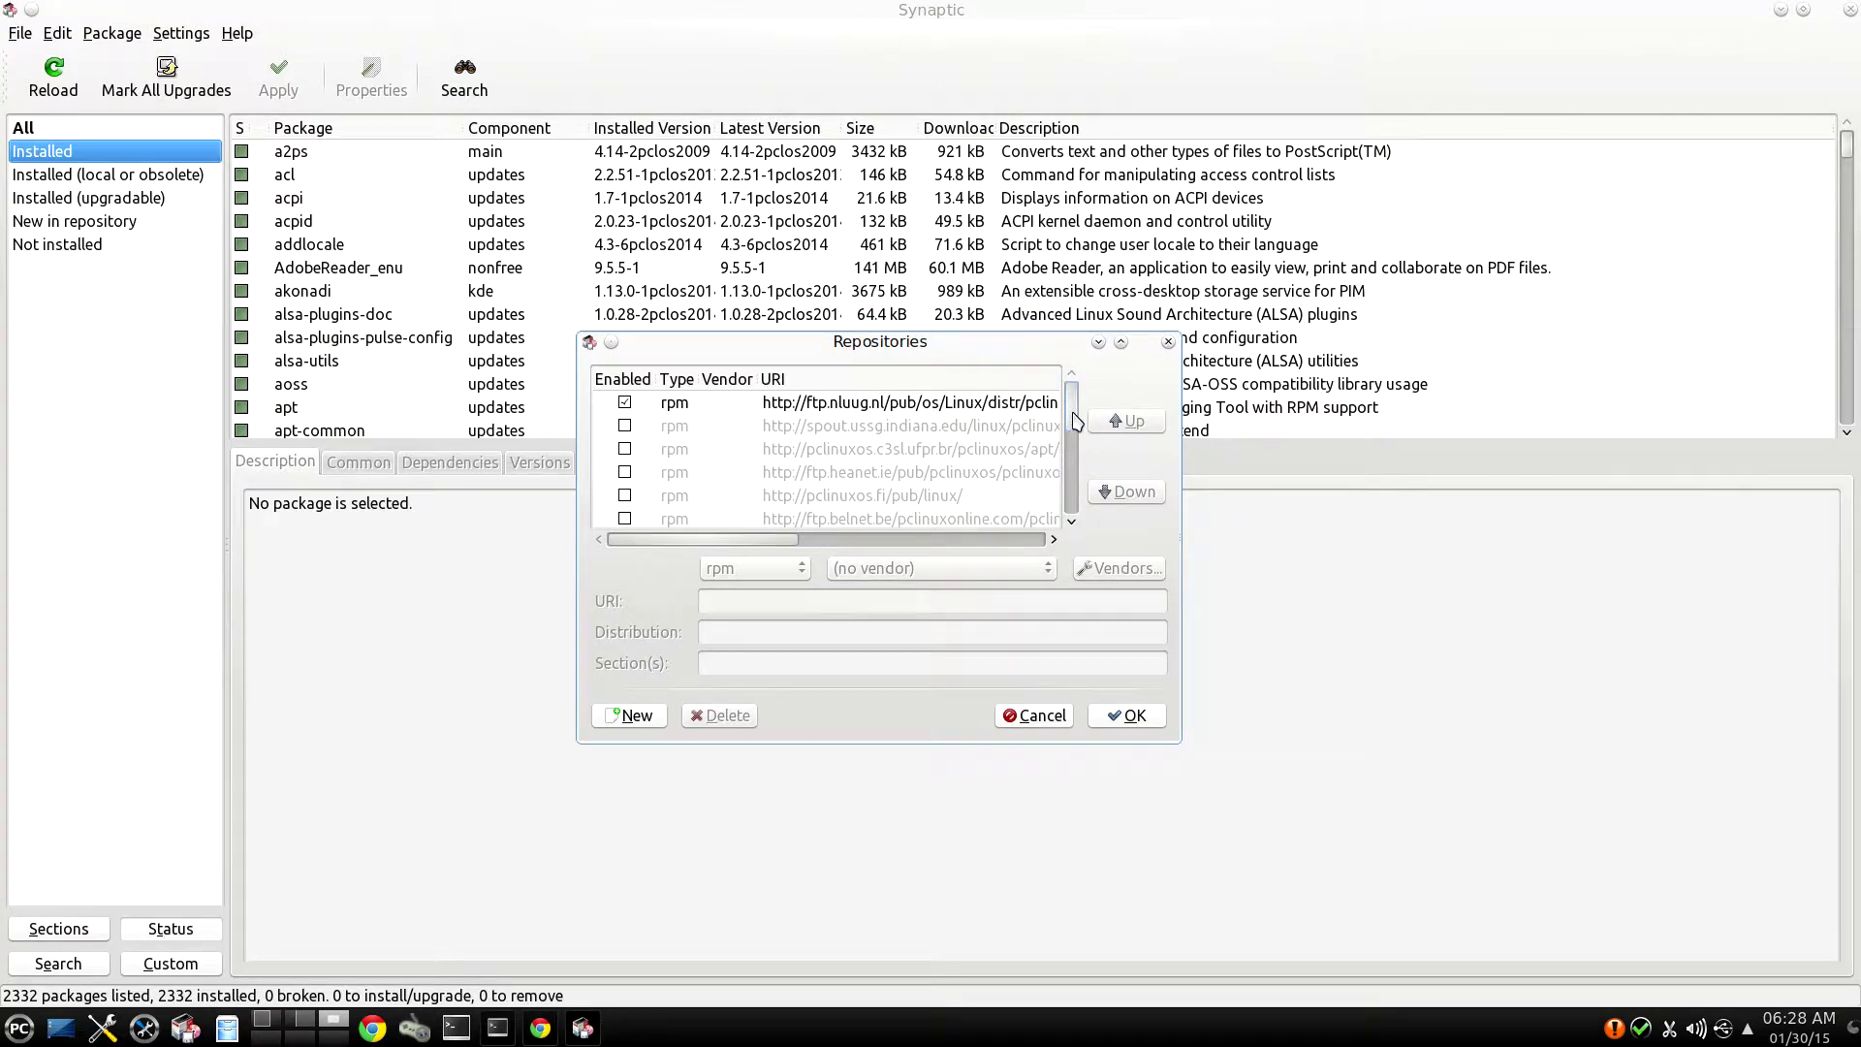
mouse_move(1074, 419)
left_mouse_down()
mouse_move(1081, 509)
mouse_move(1074, 417)
left_mouse_up()
scroll(1065, 427, "down", 3)
scroll(1066, 451, "up", 3)
left_click_drag(1183, 746, 1801, 804)
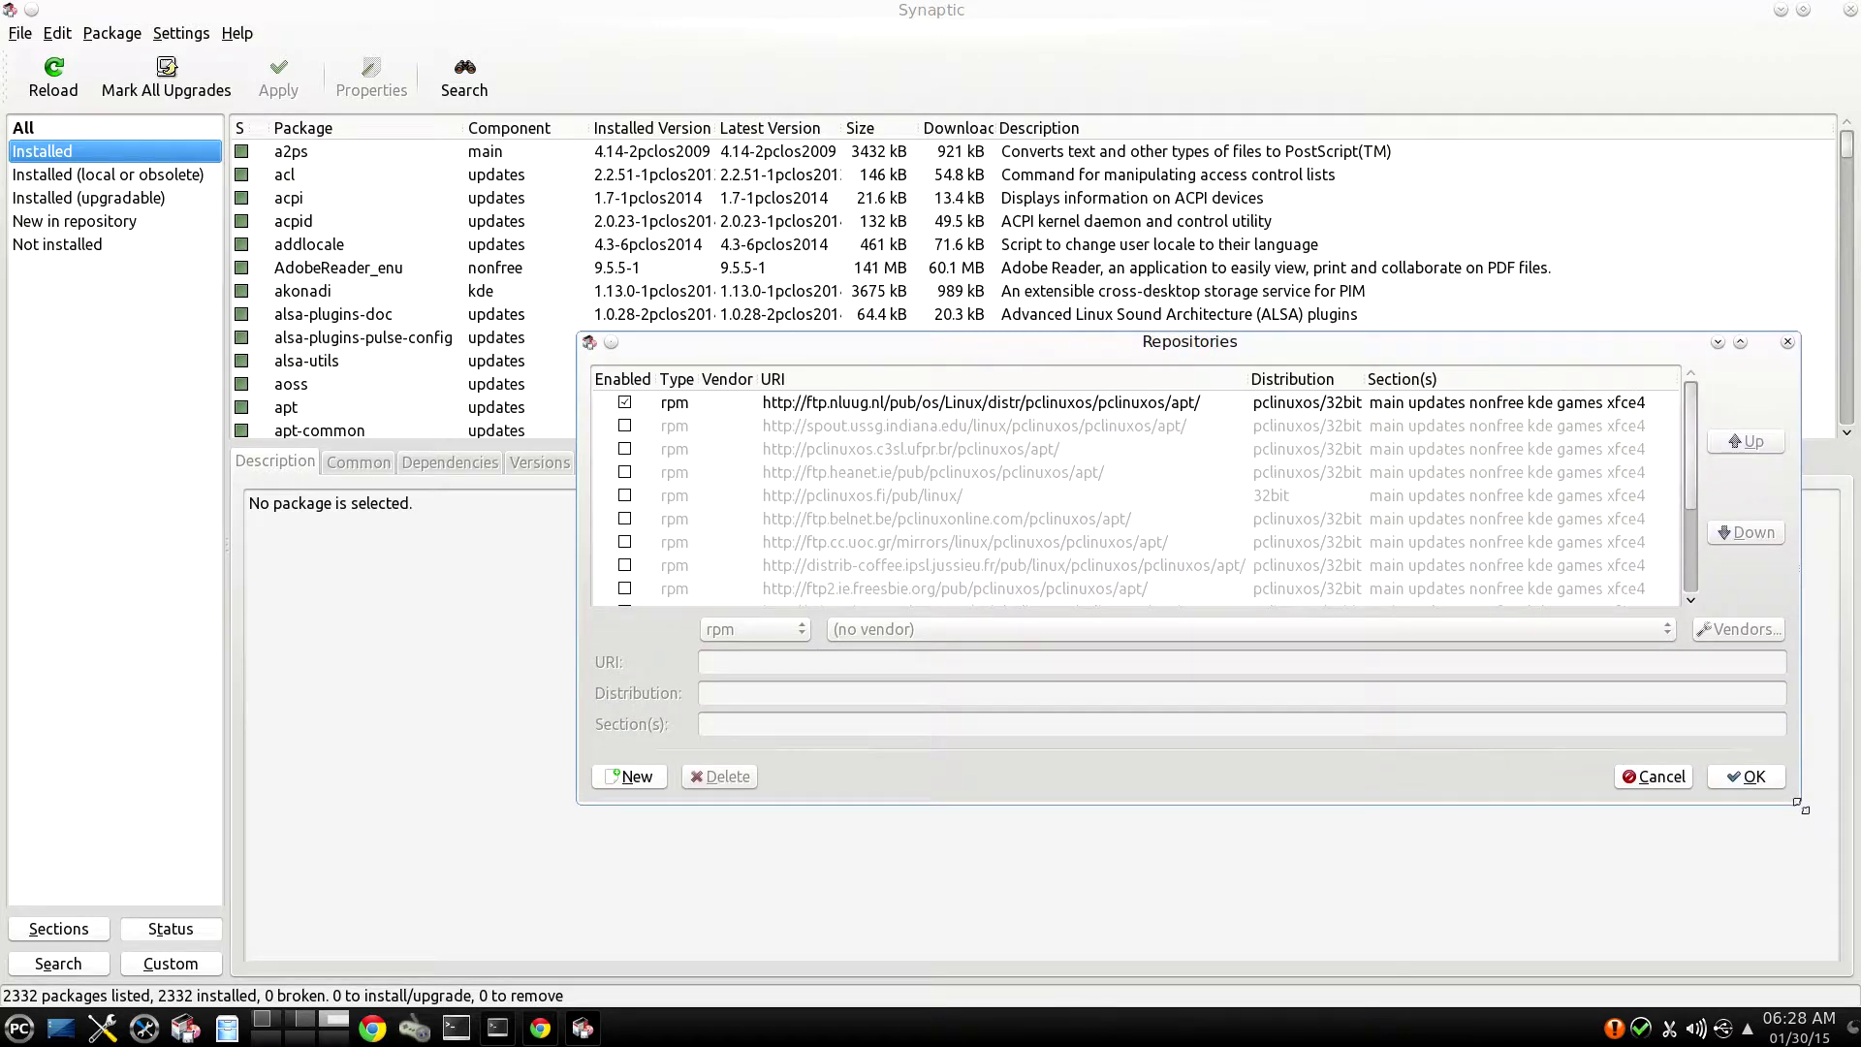
left_click(625, 402)
left_click(624, 407)
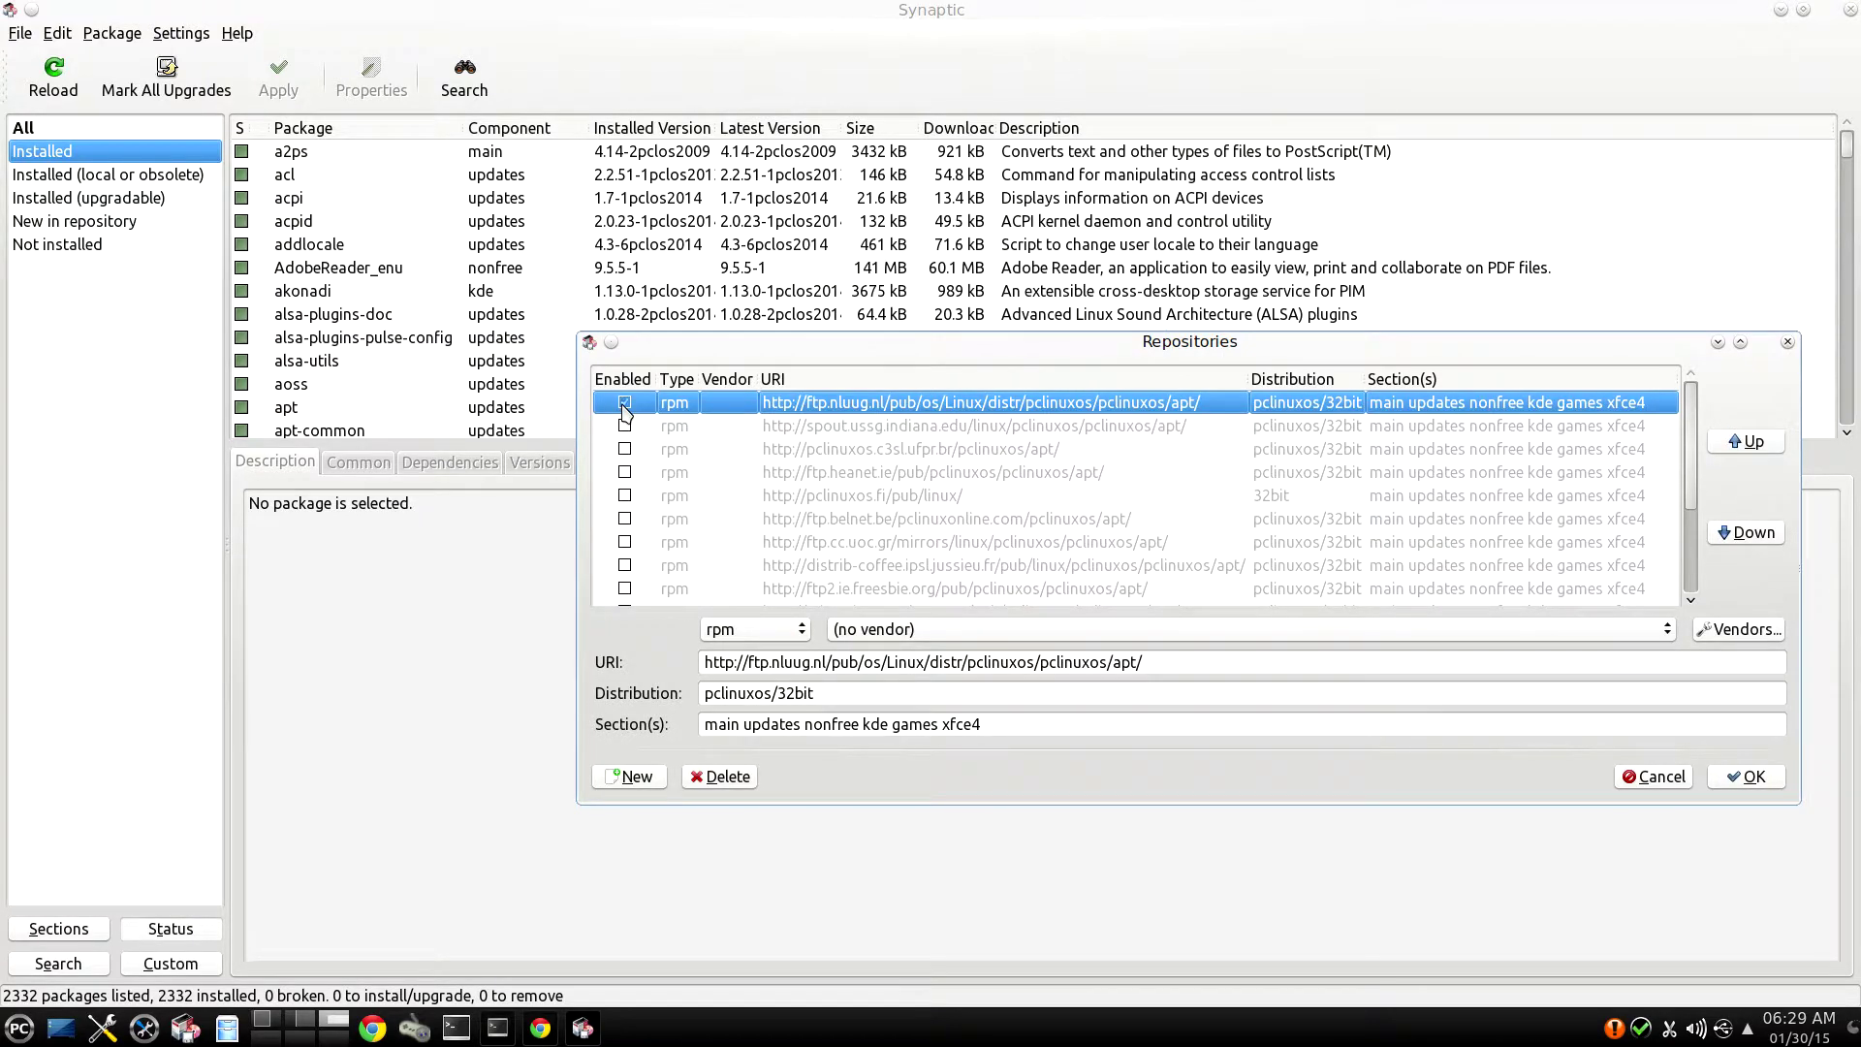
left_click(1661, 776)
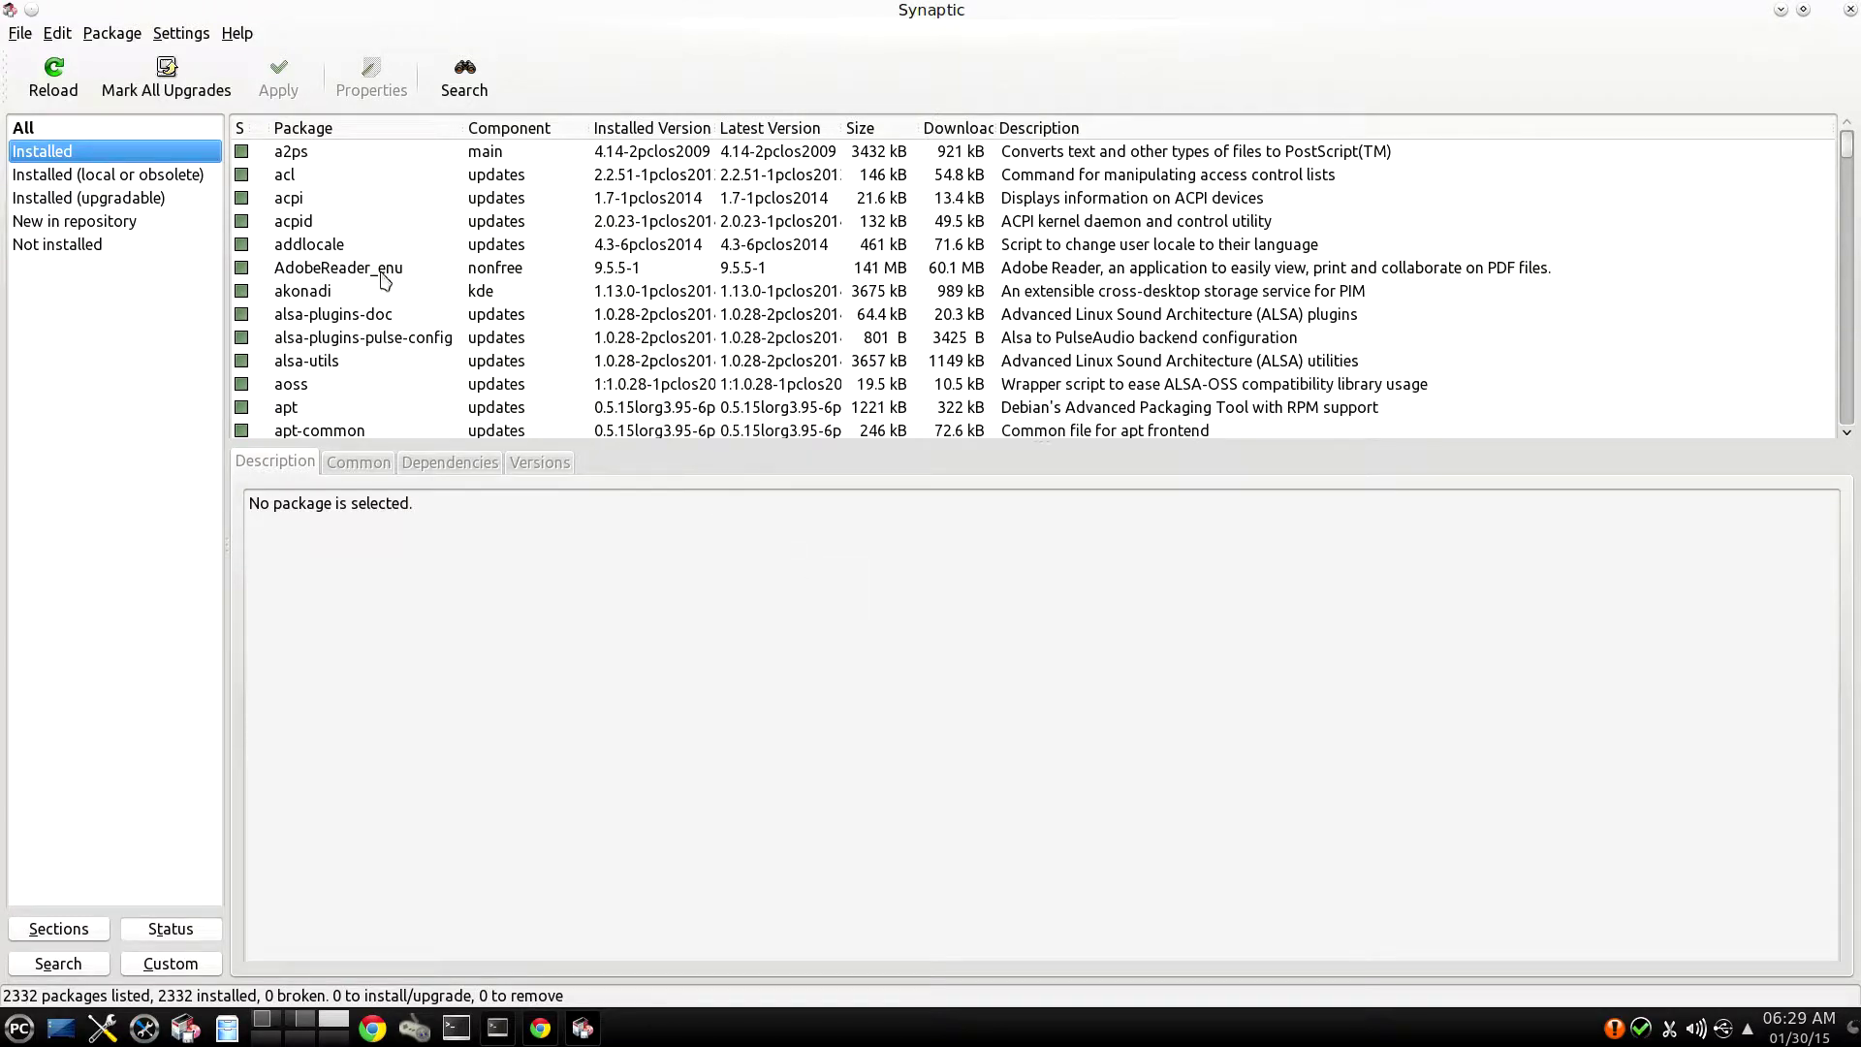
Reload the package information and mark all available upgrades across all packages, accepting the additional required changes
left_click(53, 77)
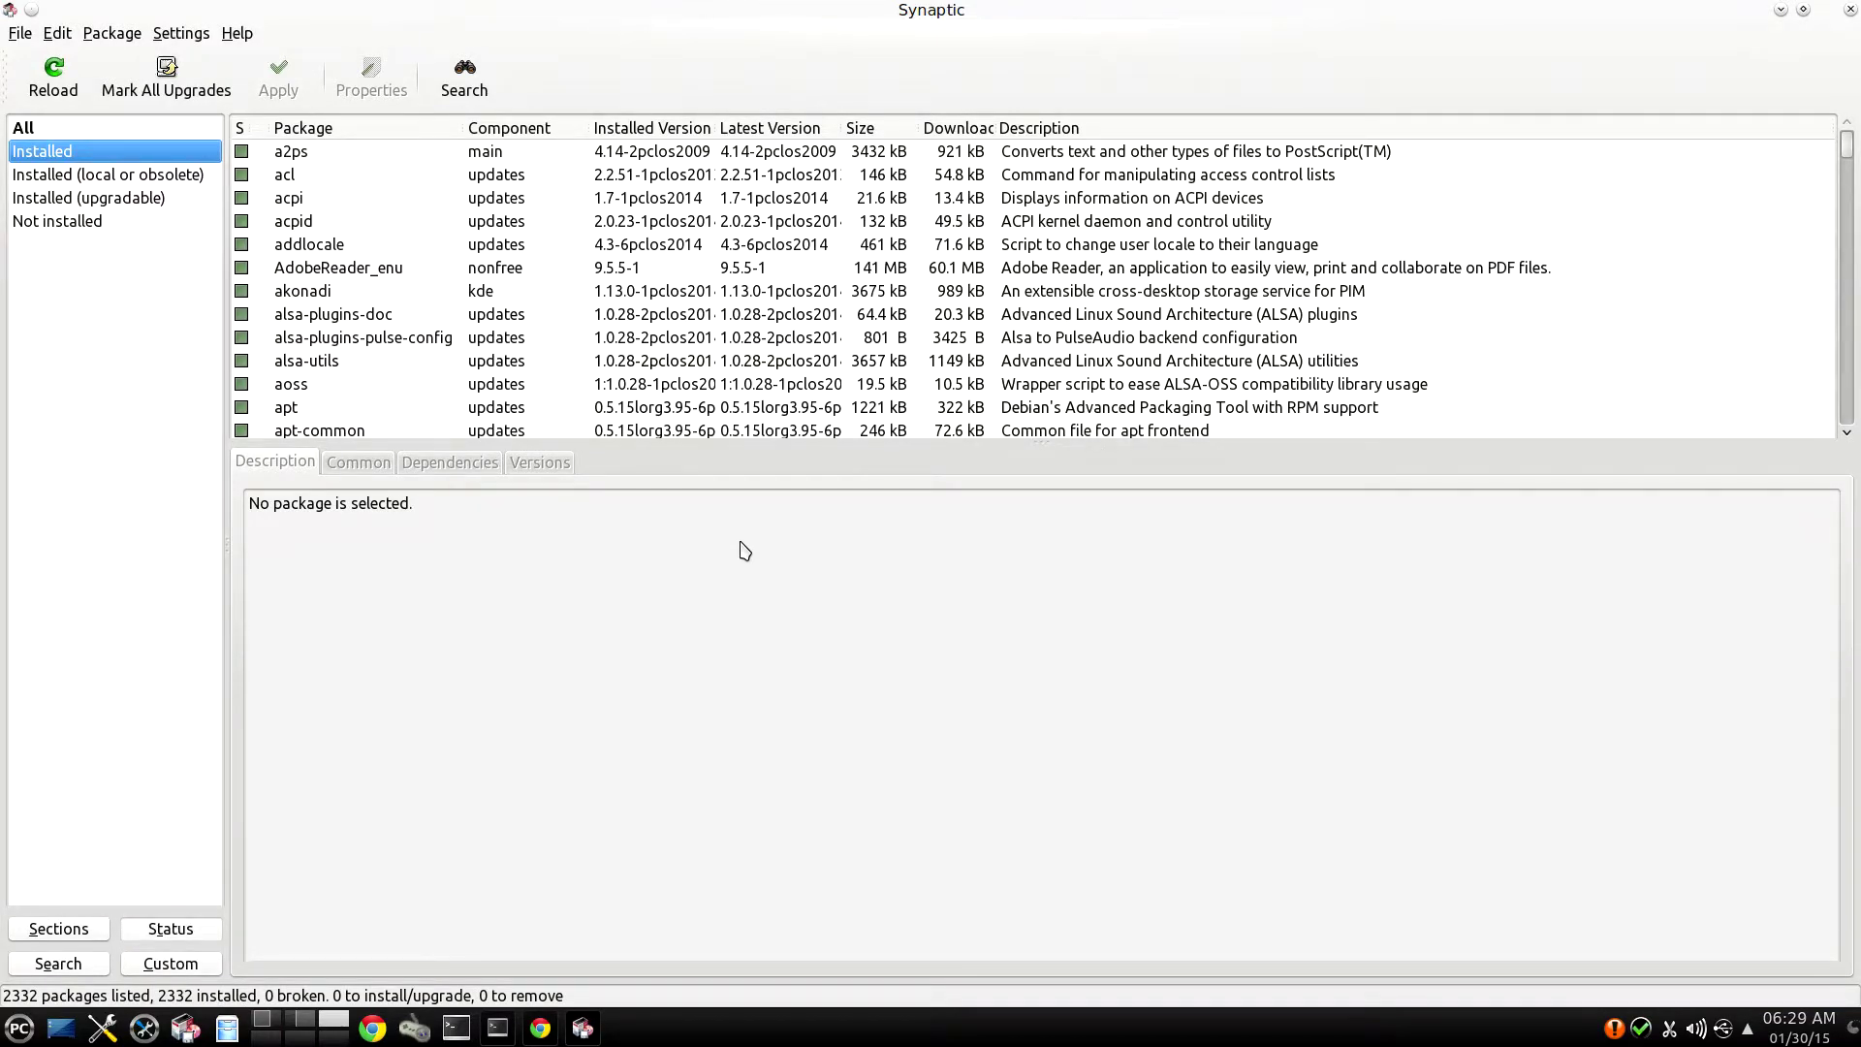
left_click(45, 130)
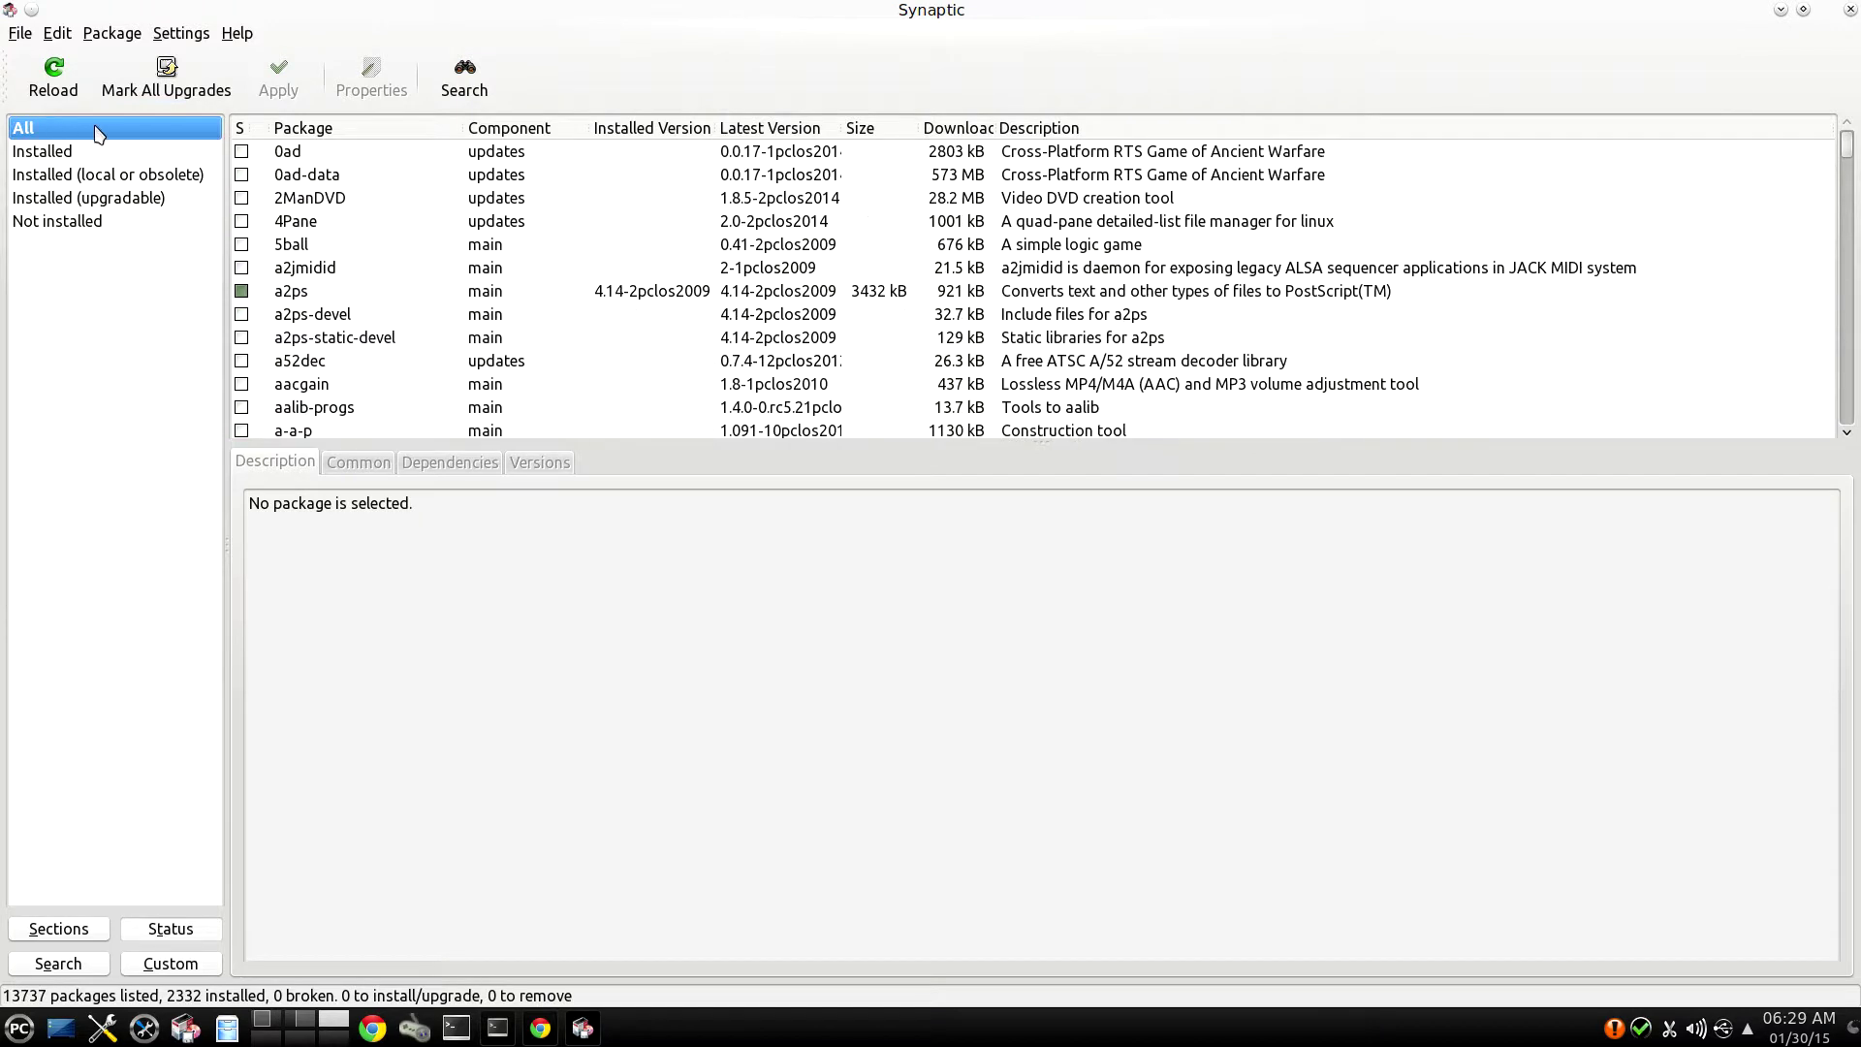
left_click(165, 88)
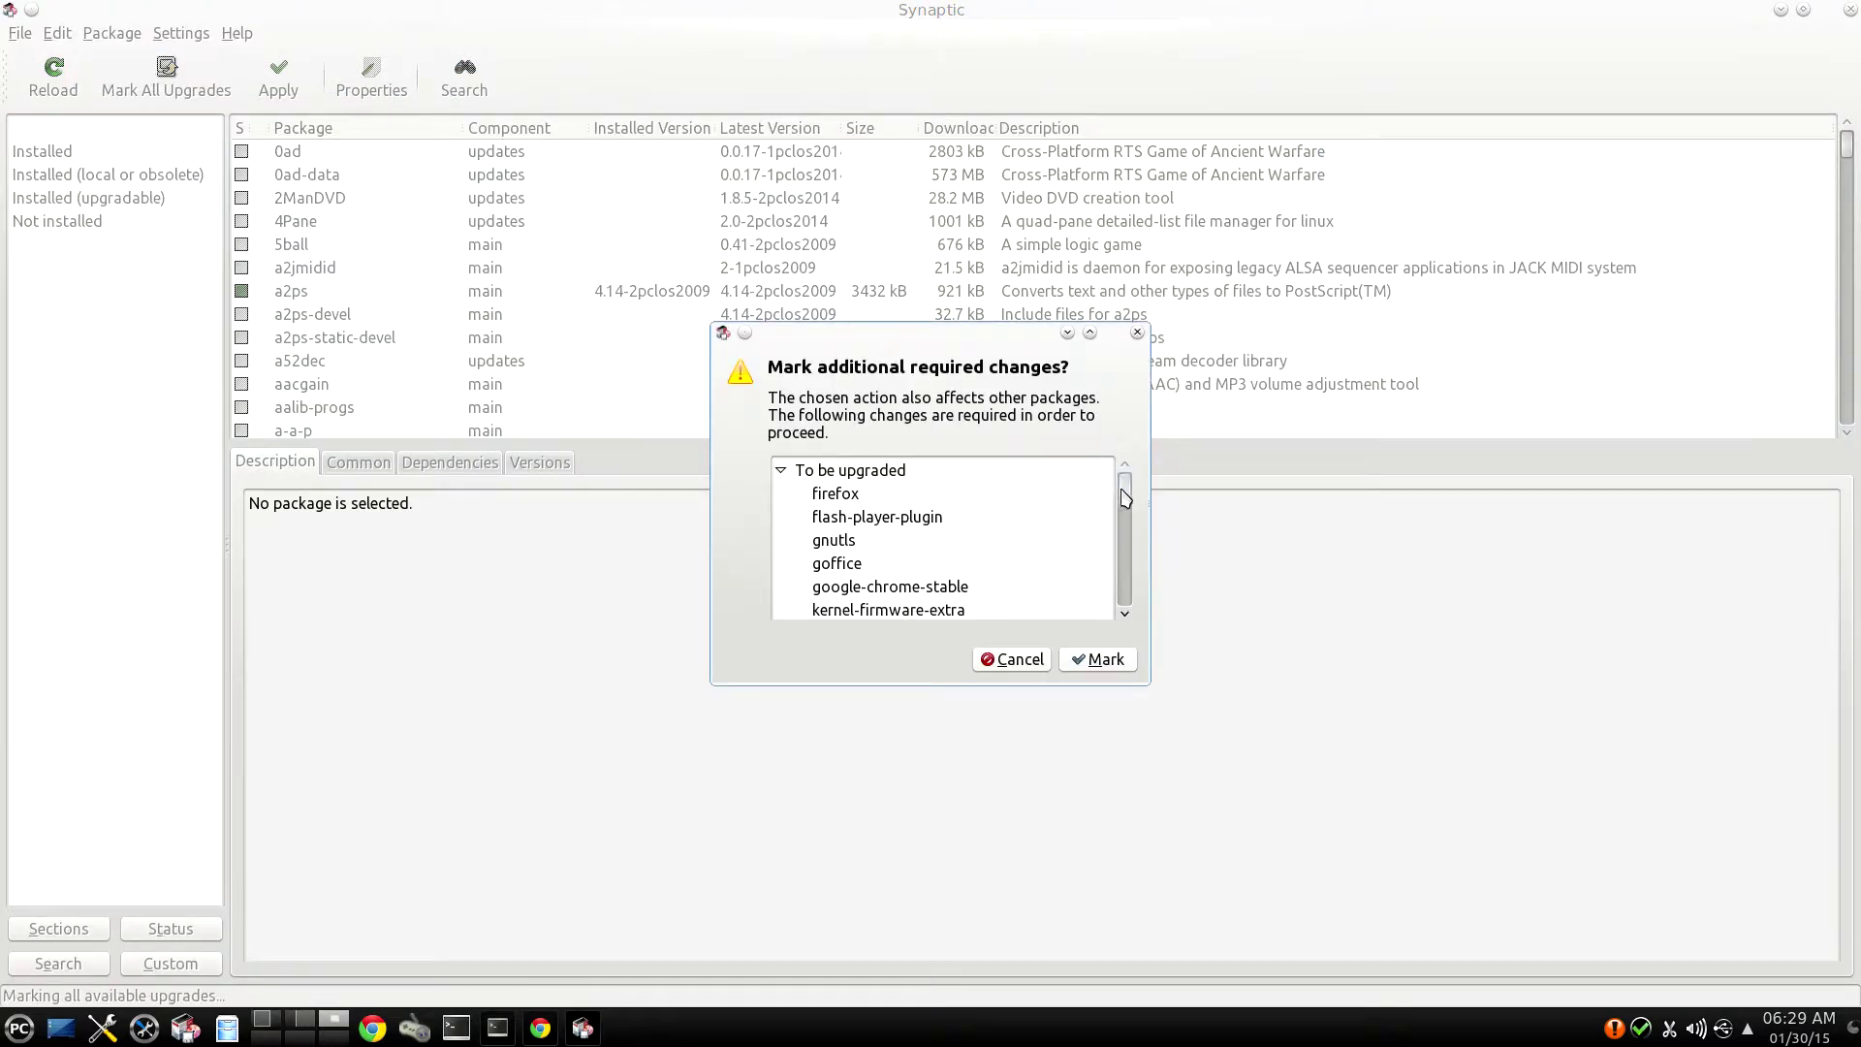
mouse_move(1124, 494)
left_mouse_down()
mouse_move(1128, 615)
mouse_move(1124, 471)
left_mouse_up()
mouse_move(1128, 501)
left_mouse_down()
mouse_move(1144, 607)
mouse_move(1122, 495)
left_mouse_up()
mouse_move(1122, 490)
left_mouse_down()
mouse_move(1124, 591)
mouse_move(1119, 487)
left_mouse_up()
left_click(1097, 659)
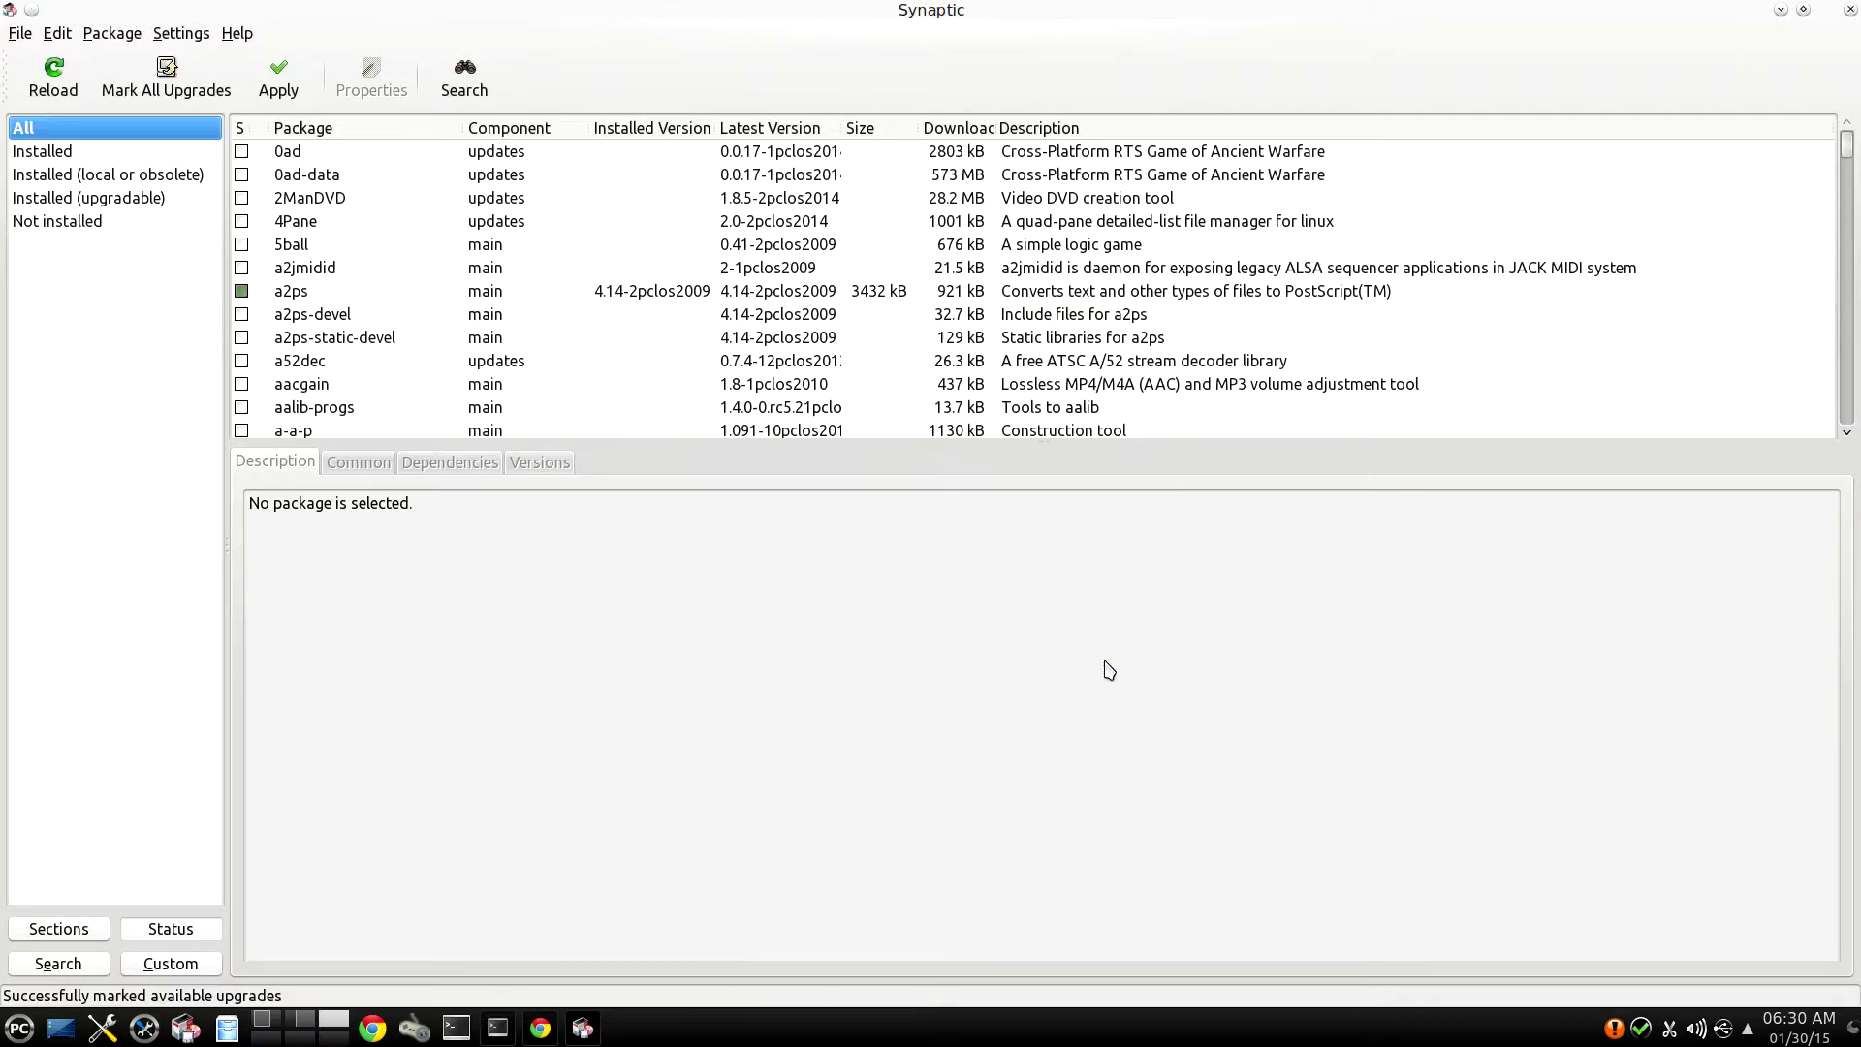
Apply the marked package upgrades and show the download progress of single files in a widened window
left_click(287, 91)
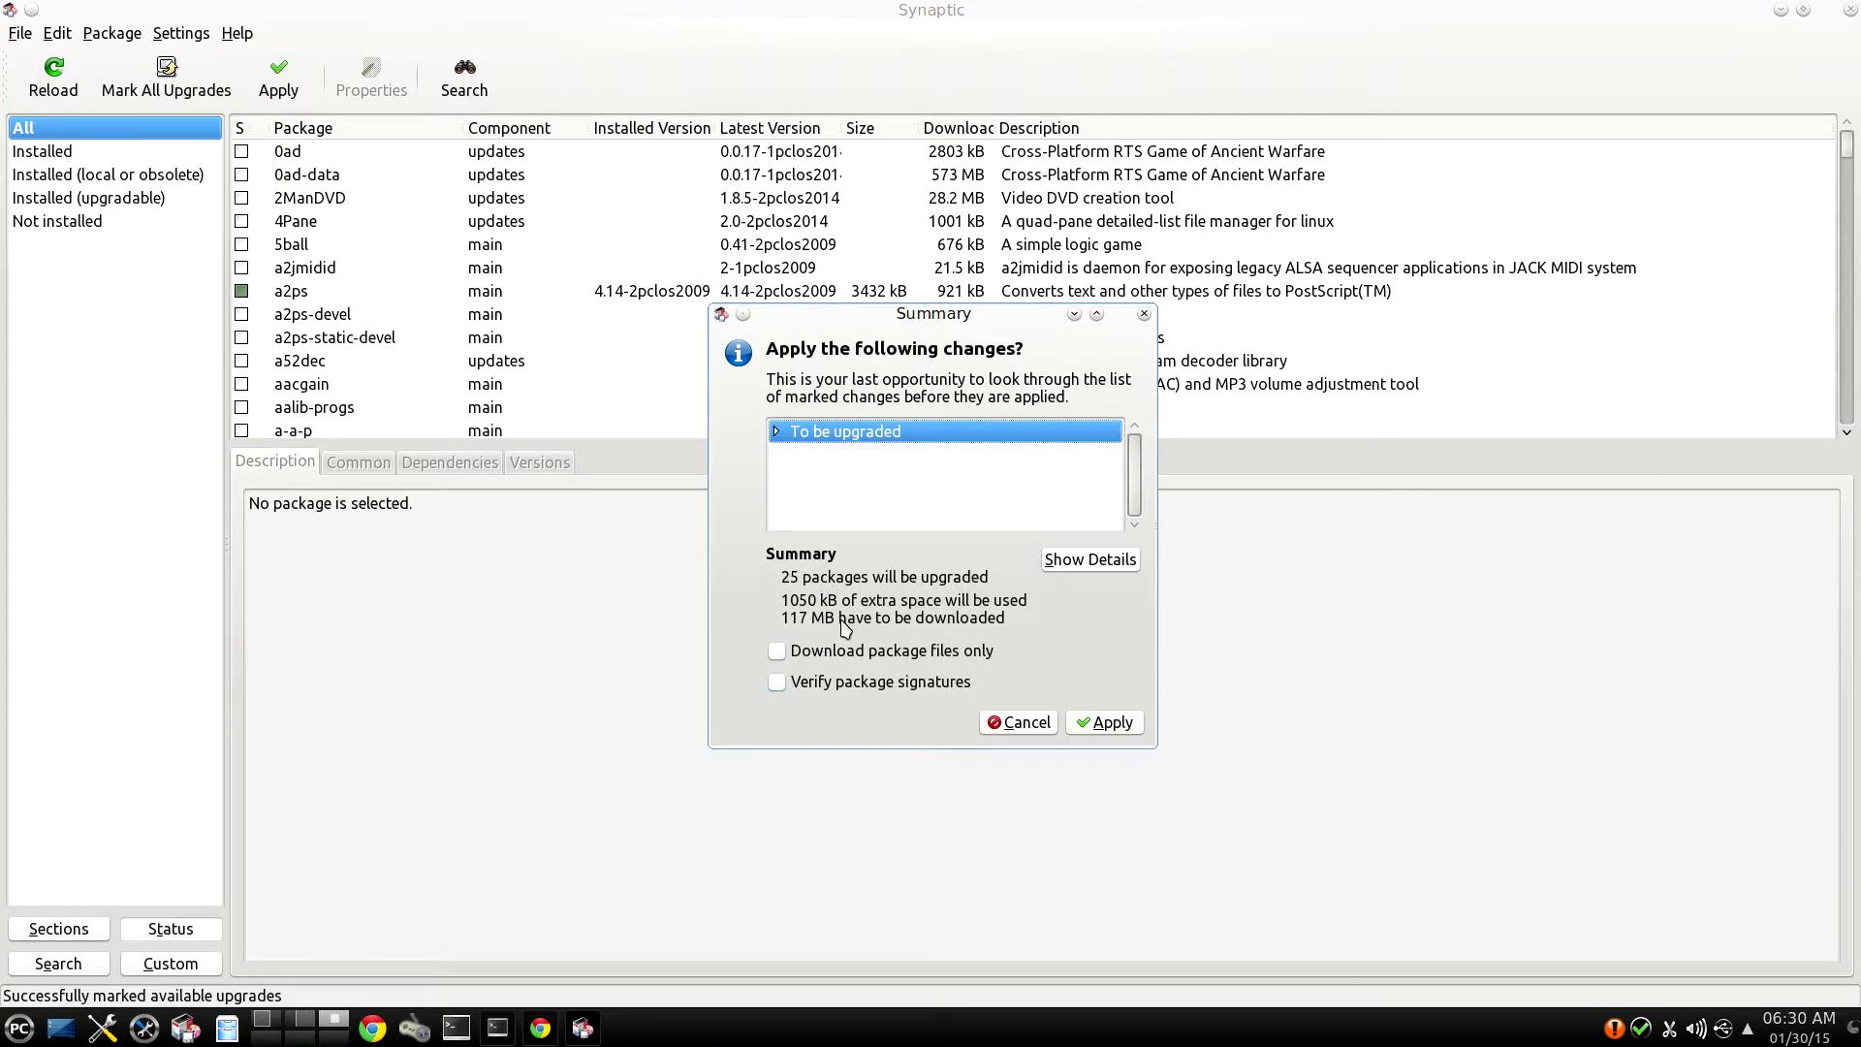
left_click(1102, 729)
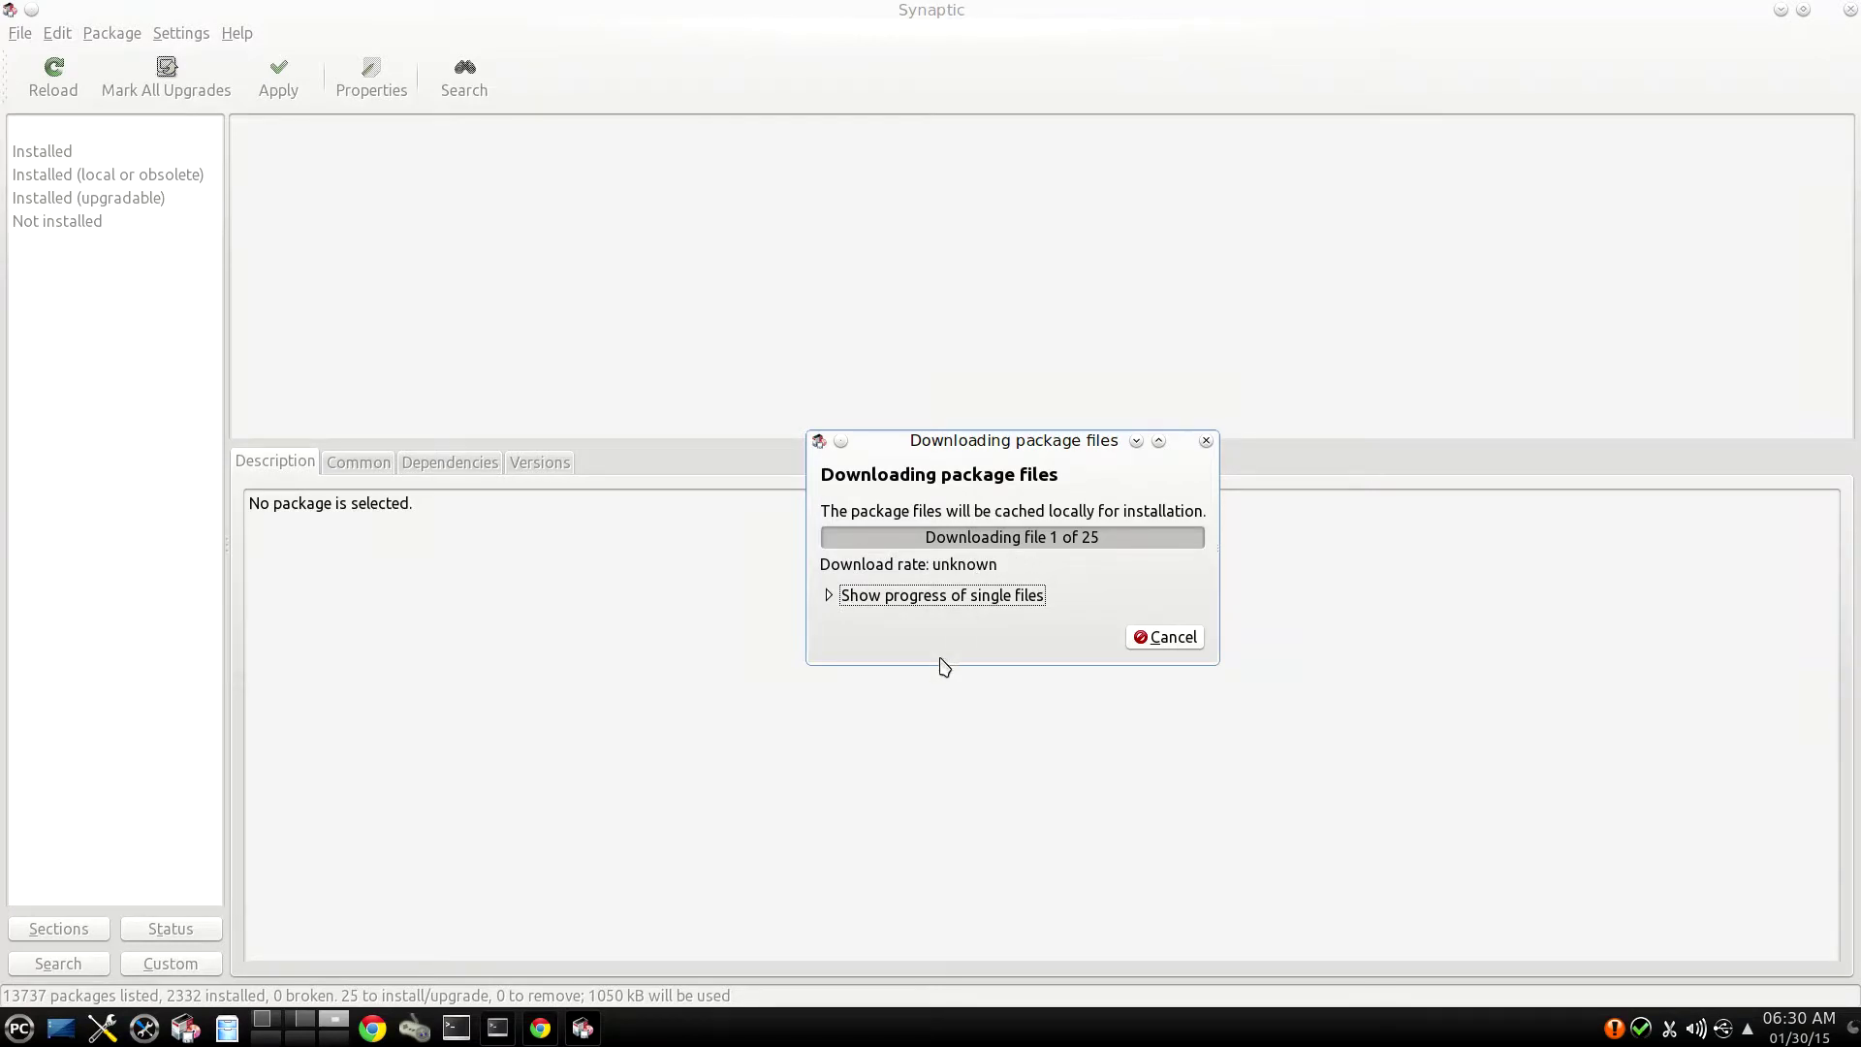
left_click(828, 596)
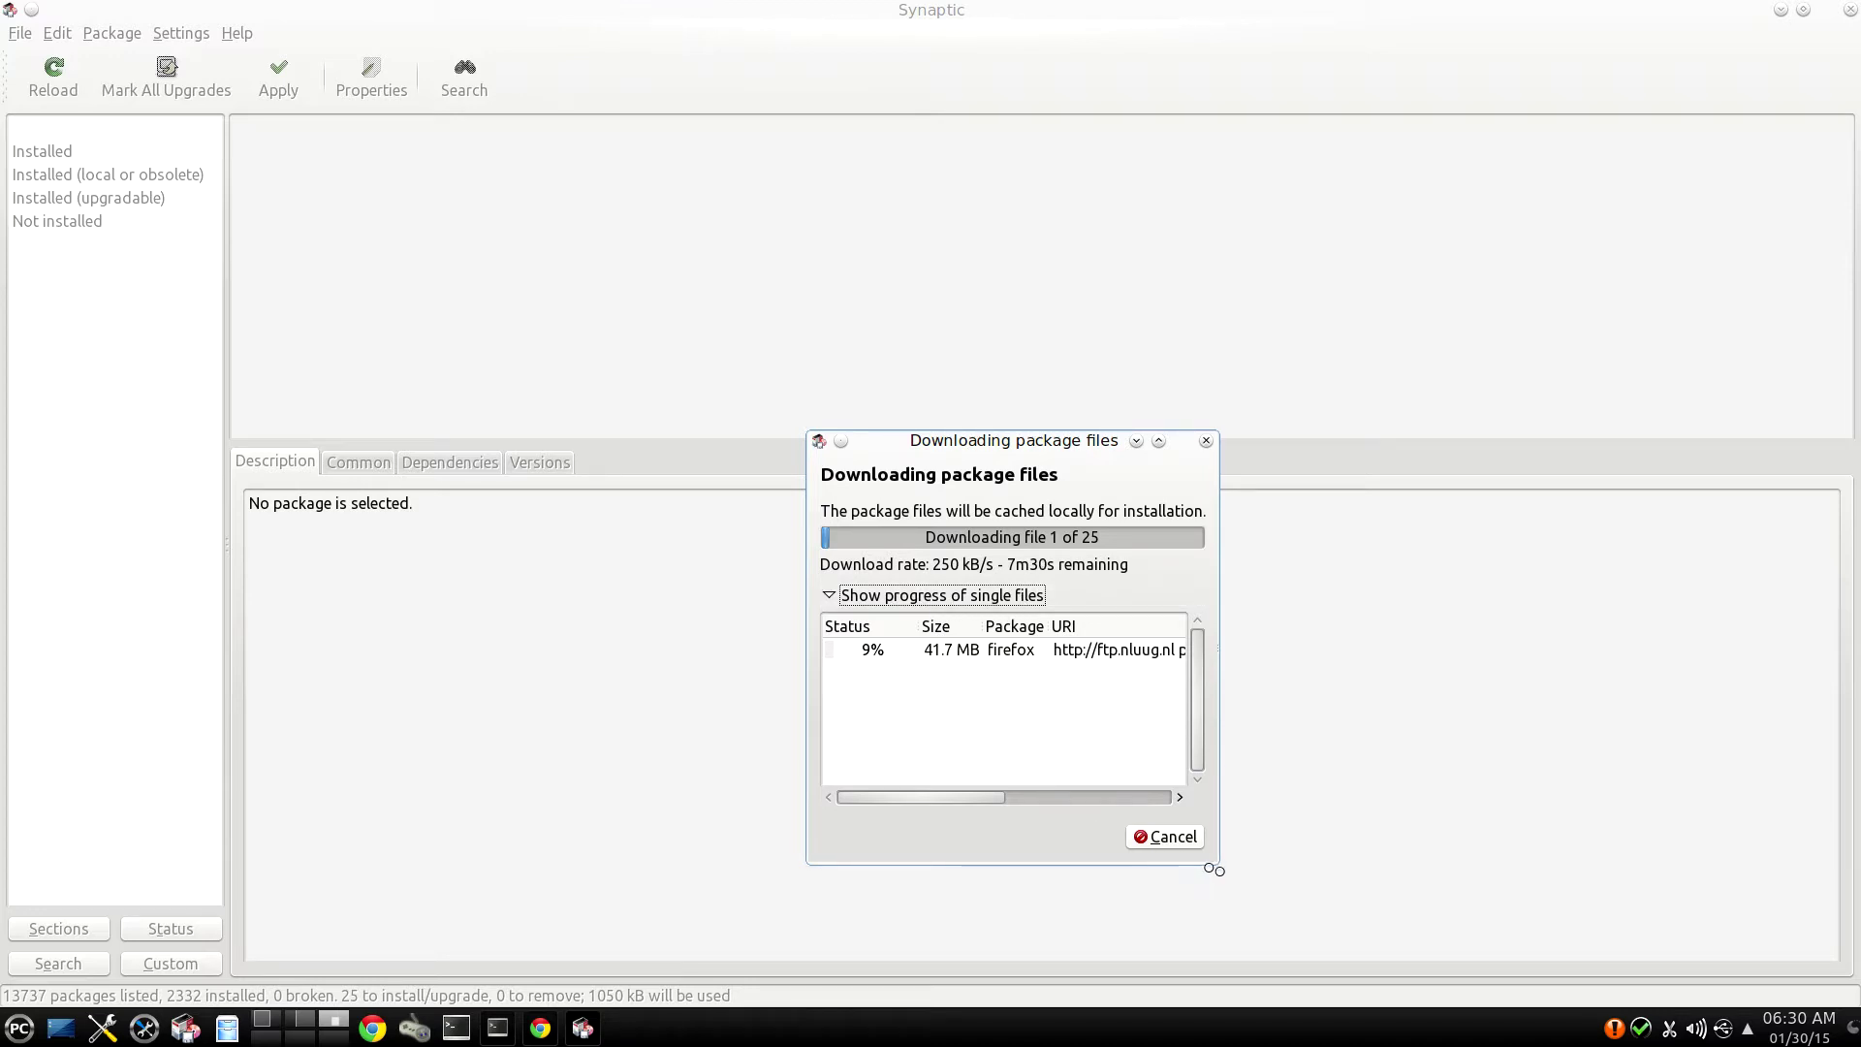
left_click_drag(1244, 862, 1665, 839)
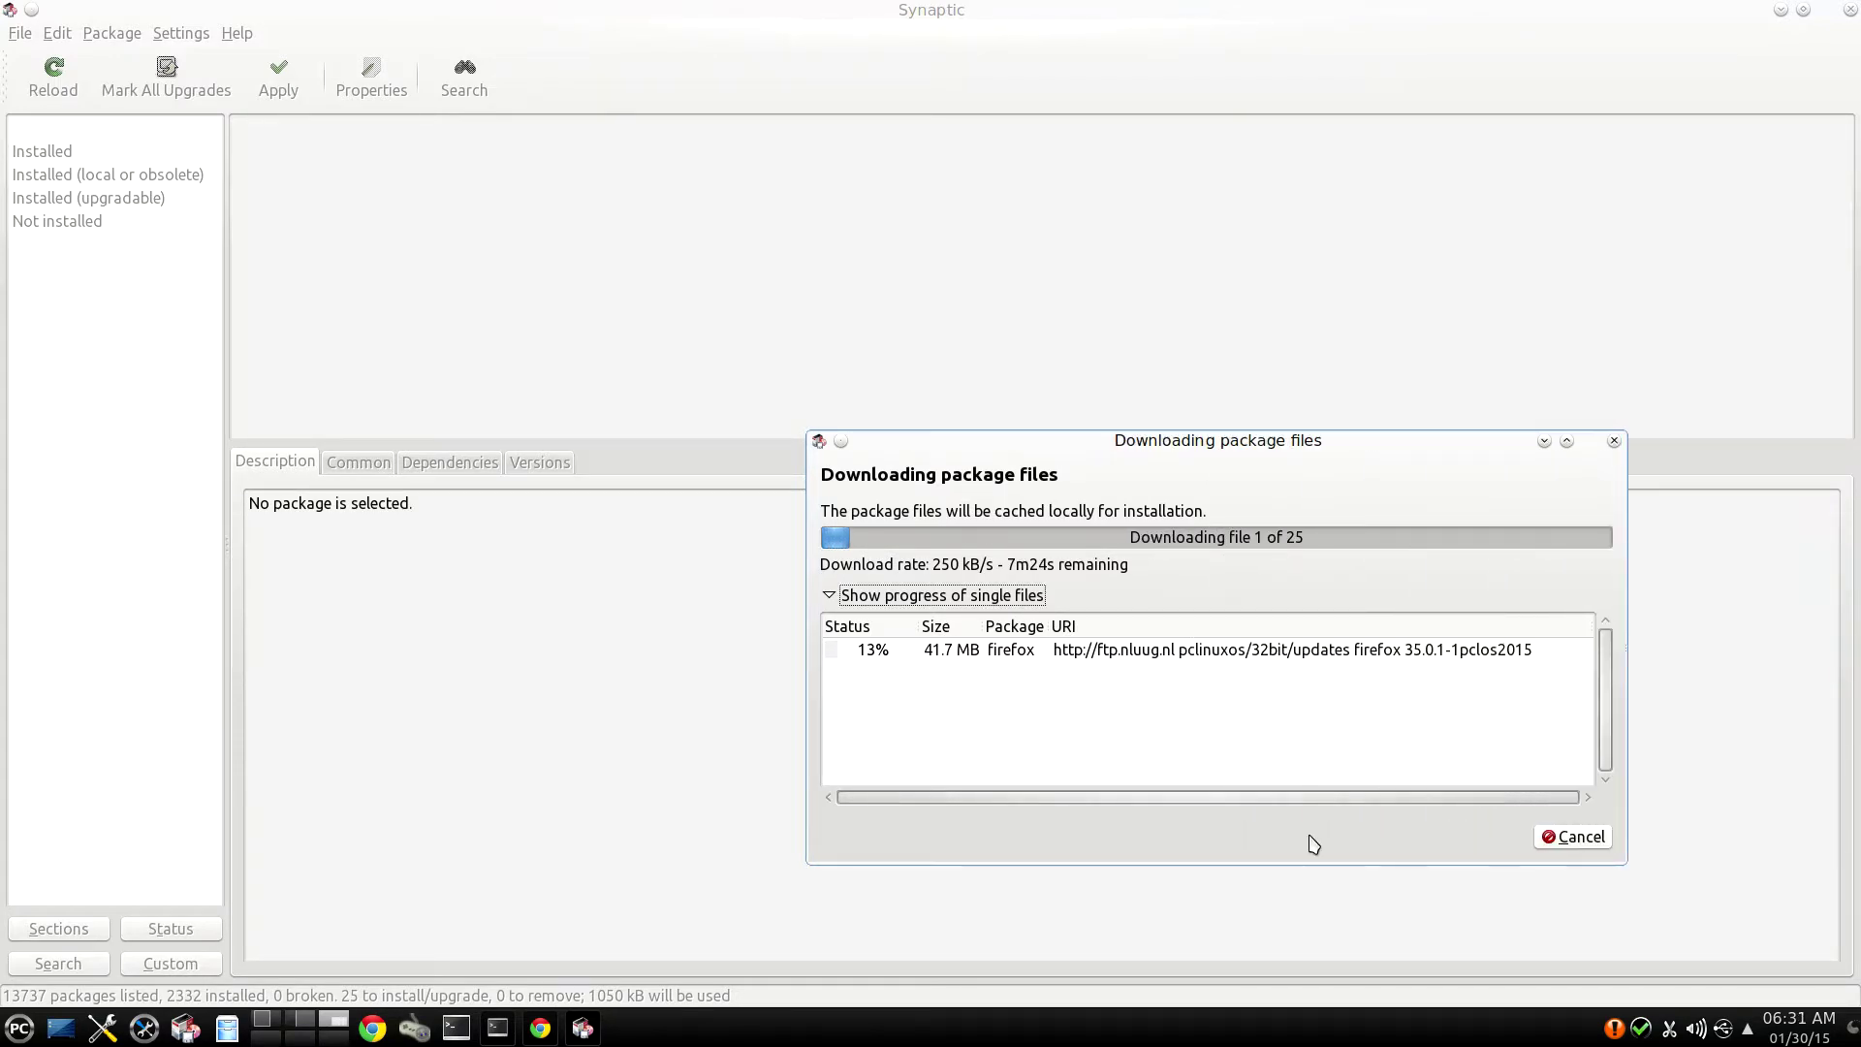